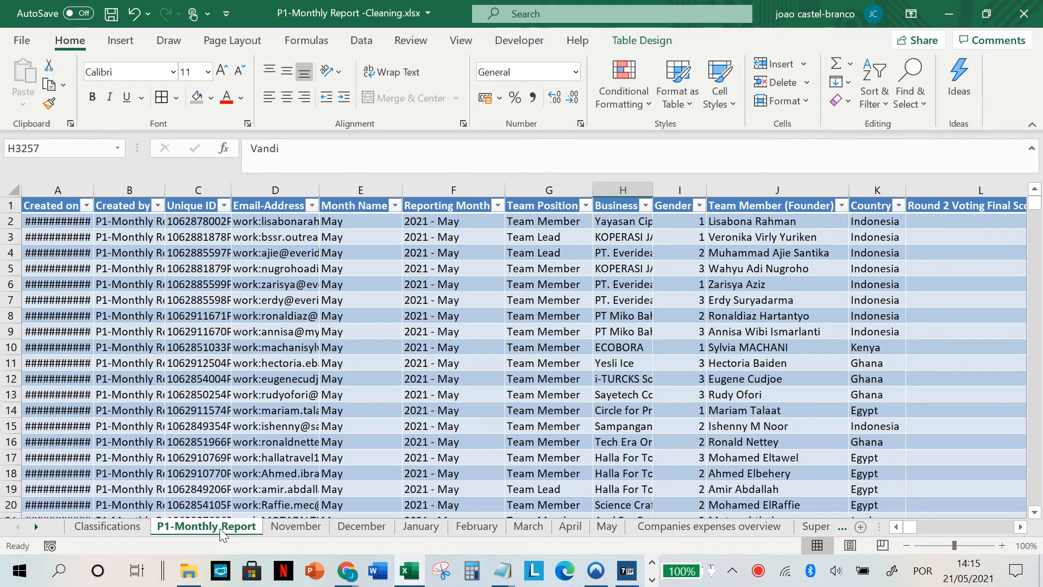
Step: Look over the P1-Monthly Report data and the individual month sheets, ending on the November sheet
scroll(310, 449, down, 1)
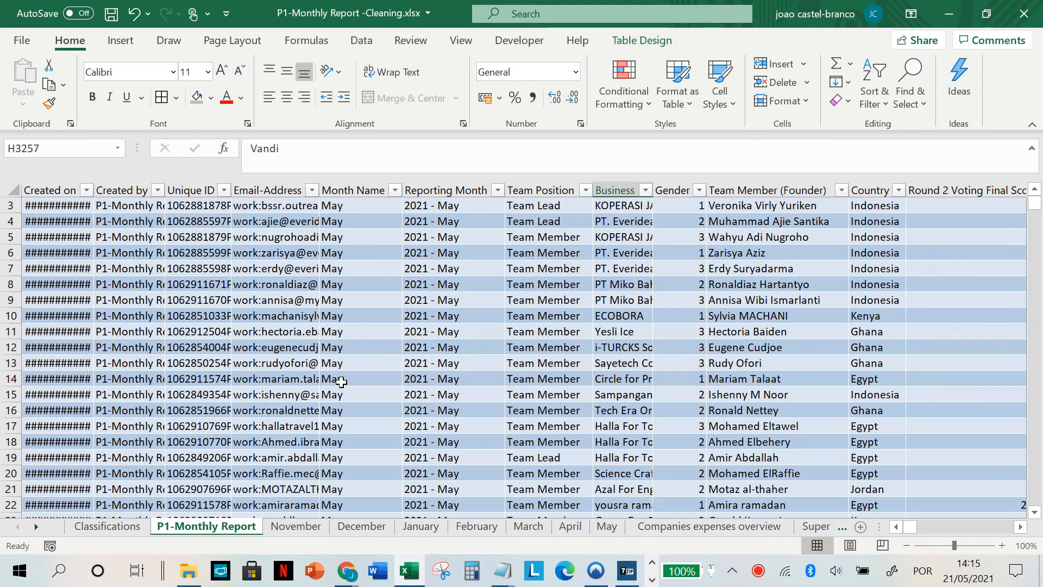
click(285, 524)
click(361, 526)
click(476, 526)
click(320, 526)
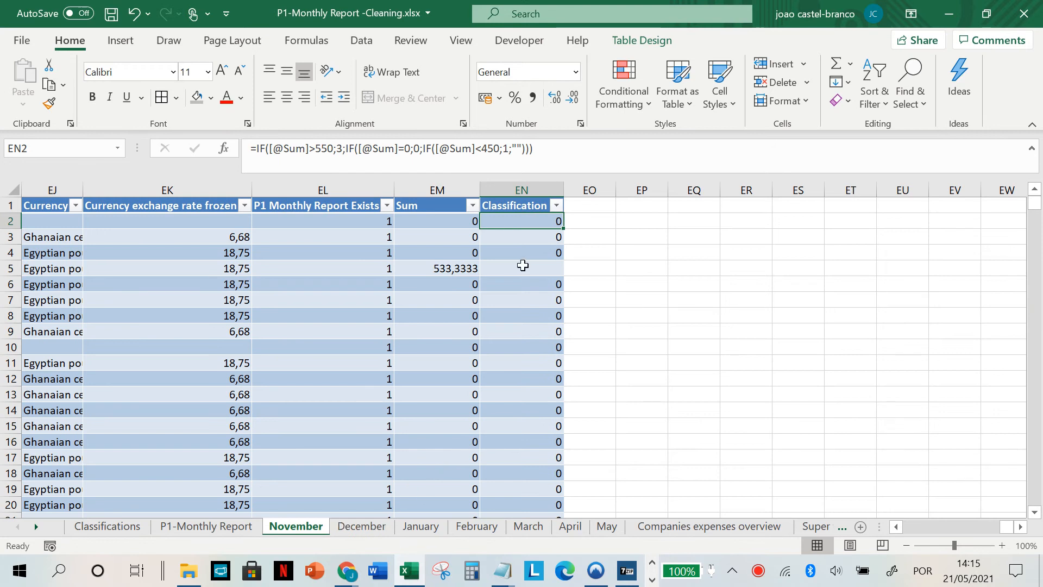
Step: Inspect the Sum and Classification columns on the November sheet, including the SUM formula in EM5 and the neighbouring data columns
scroll(411, 324, left, 3)
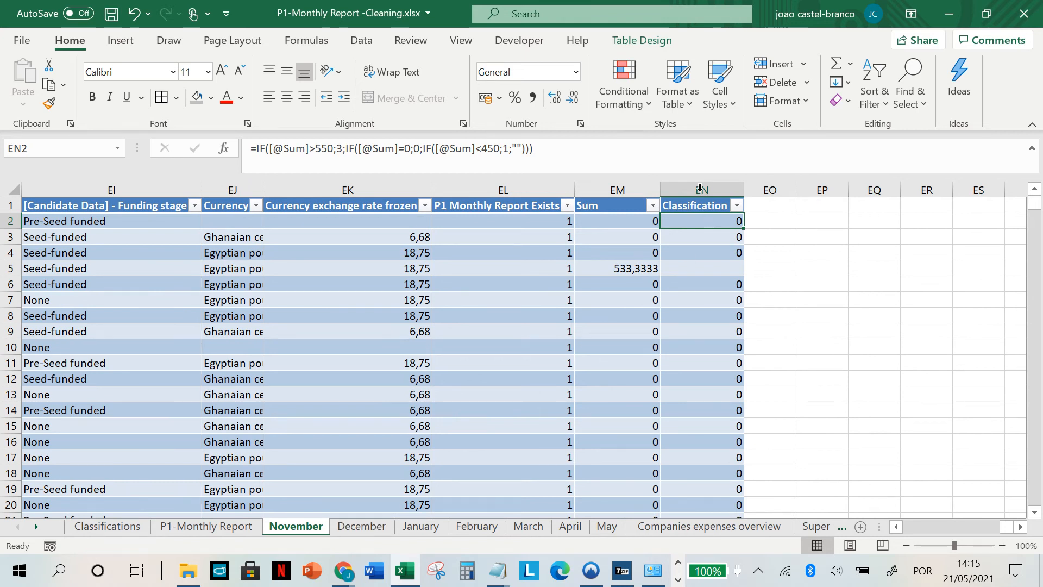
click(622, 190)
click(614, 205)
click(607, 266)
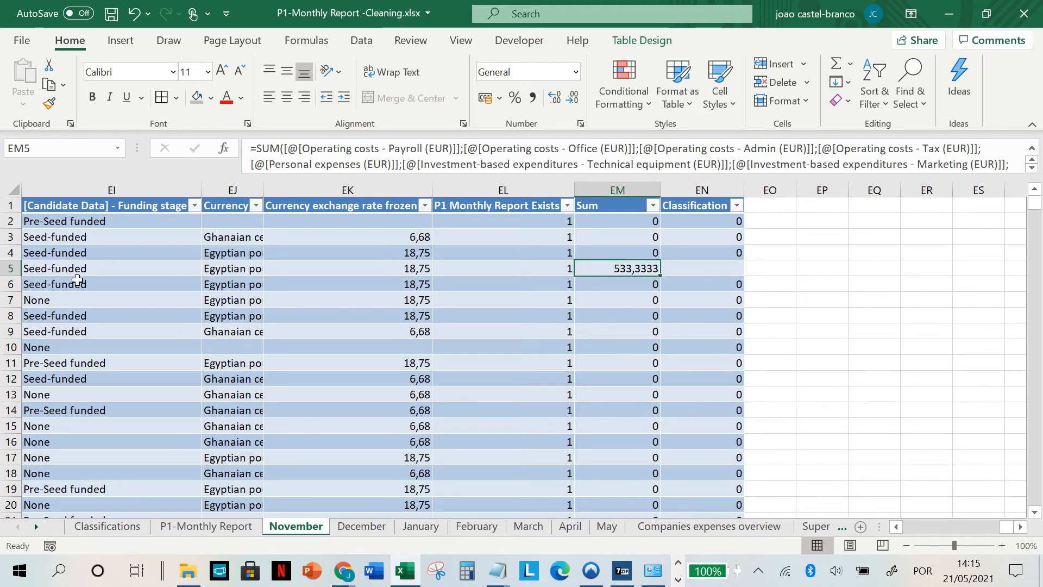
scroll(183, 283, left, 3)
scroll(183, 283, left, 1)
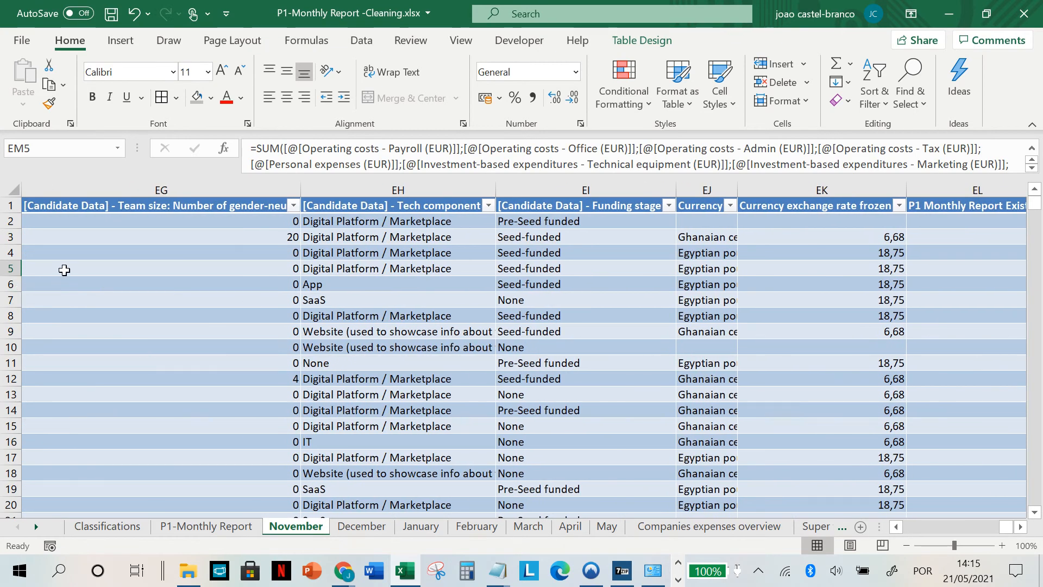
scroll(443, 526, down, 3)
Step: Open the Companies expenses overview sheet and select the first company in its expenses table, 34 Media Labs
click(432, 528)
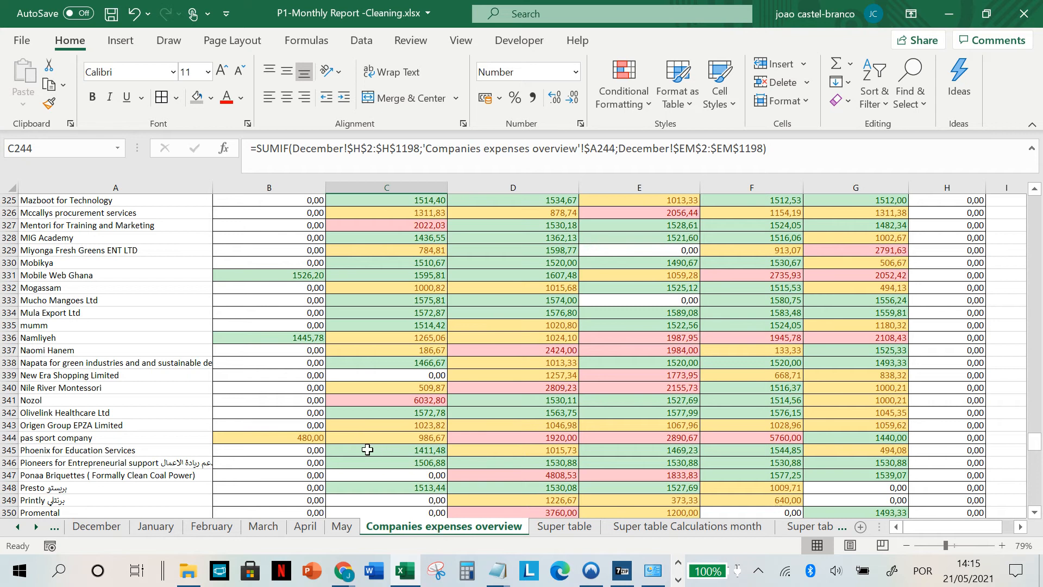
click(163, 350)
scroll(117, 352, up, 6)
scroll(117, 352, up, 20)
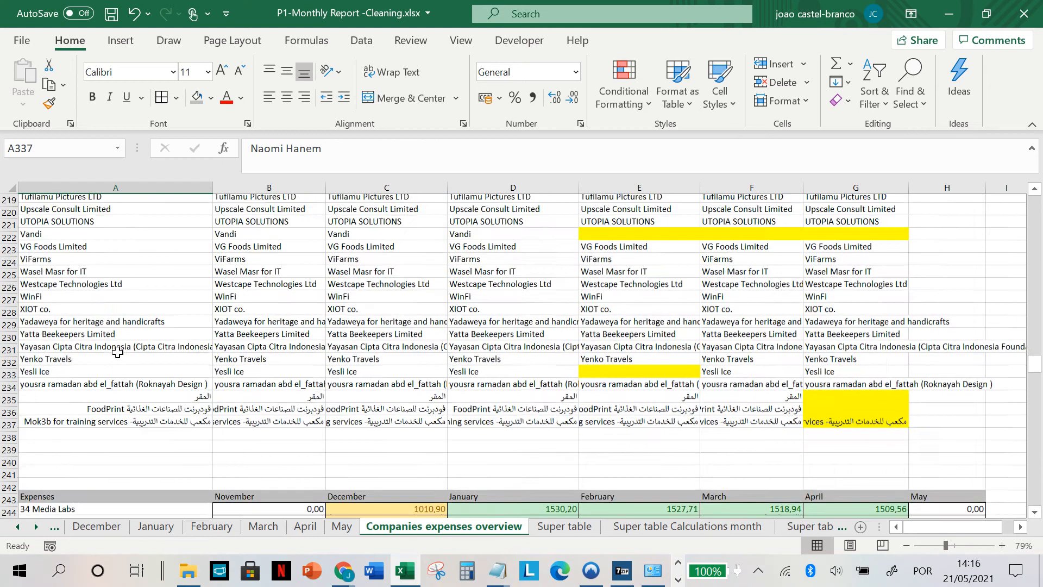
scroll(117, 352, up, 4)
click(105, 326)
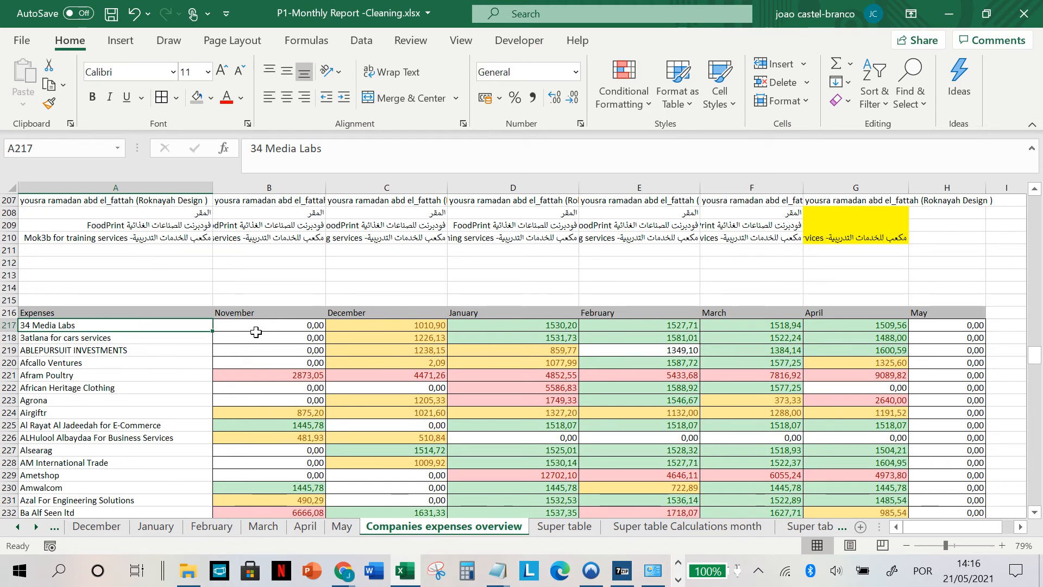
Step: Examine the expenses table's month headers and the November and December SUMIF formulas behind the company totals
scroll(255, 331, down, 2)
click(277, 263)
click(414, 302)
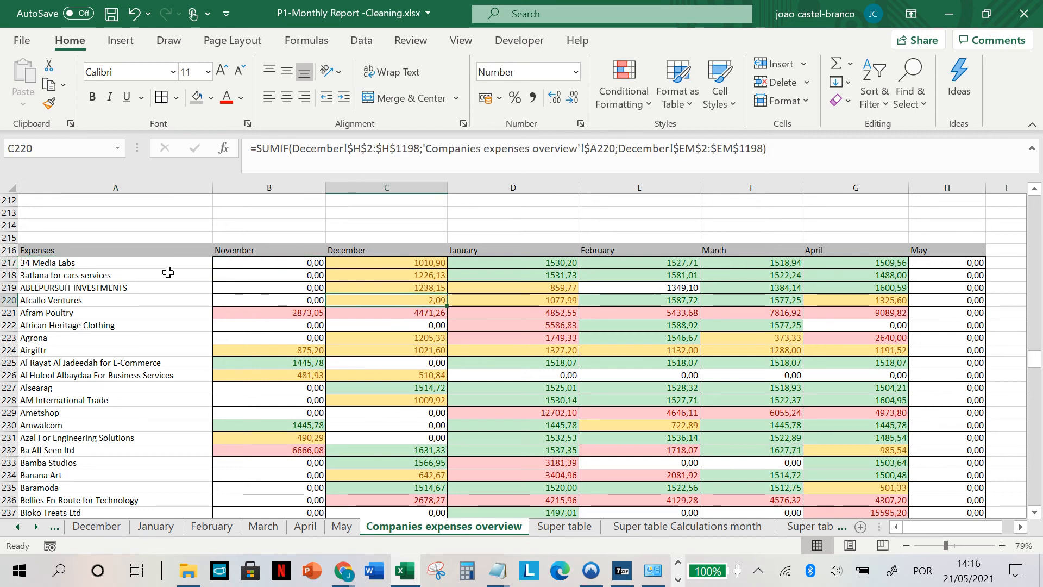
drag(262, 250, 866, 263)
click(290, 251)
drag(273, 284, 256, 492)
click(265, 420)
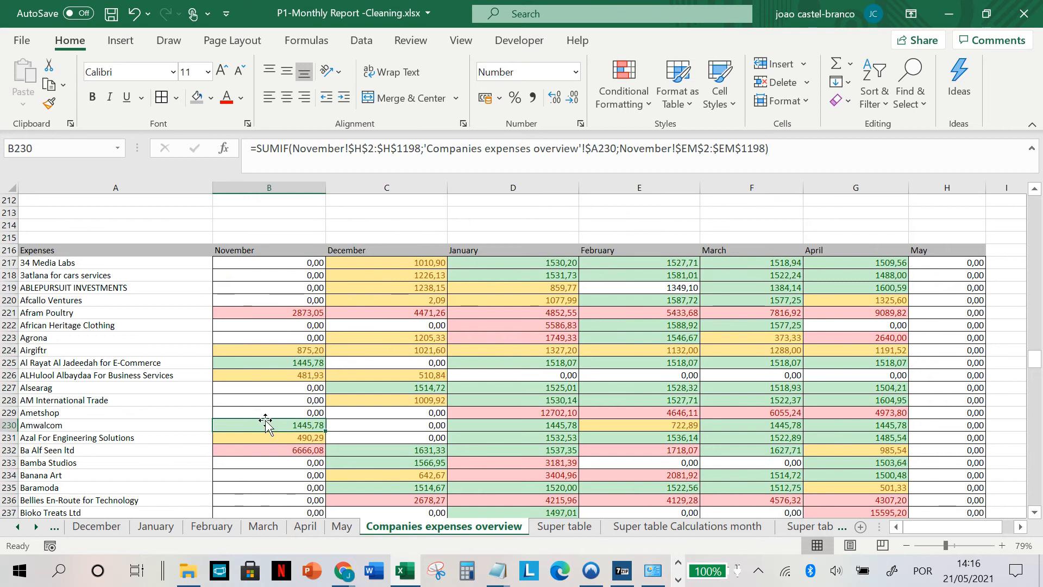
Step: Check the colour-coded January totals for Alsearag, AM International Trade and Ametshop, and the December total for Banana Art
scroll(578, 325, down, 2)
click(549, 324)
drag(548, 325, 545, 338)
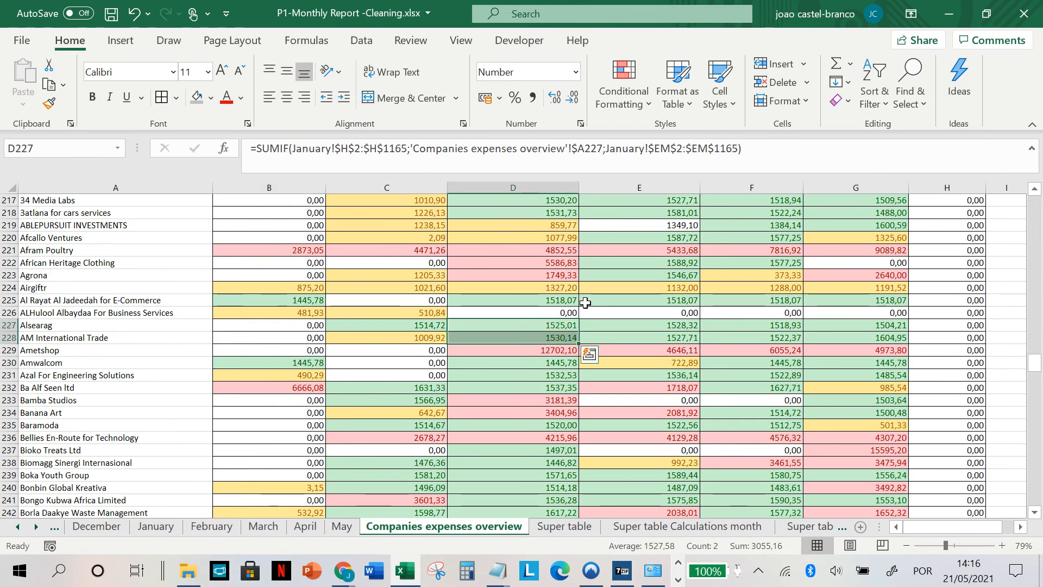
click(532, 338)
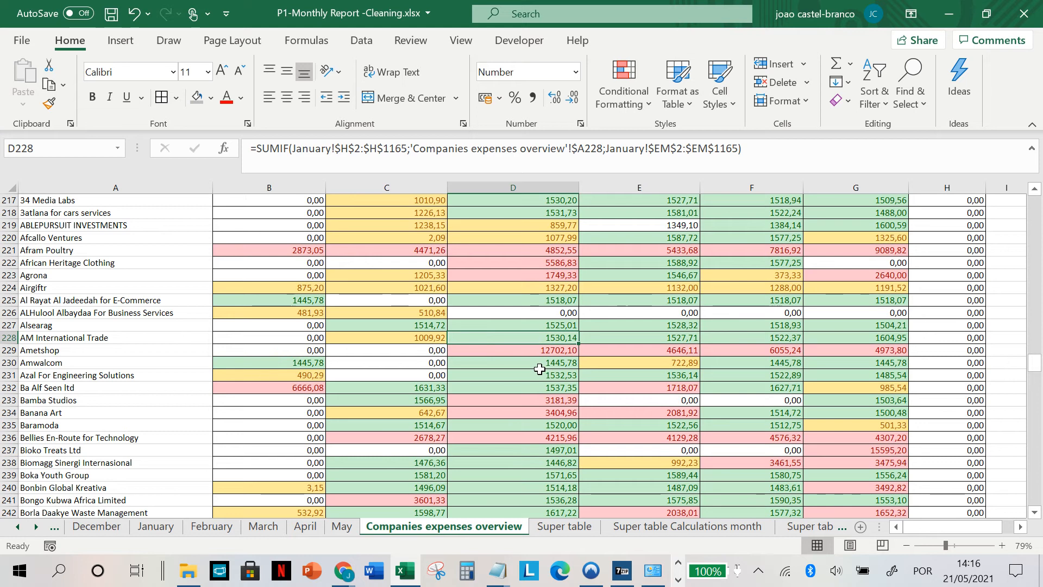
click(547, 351)
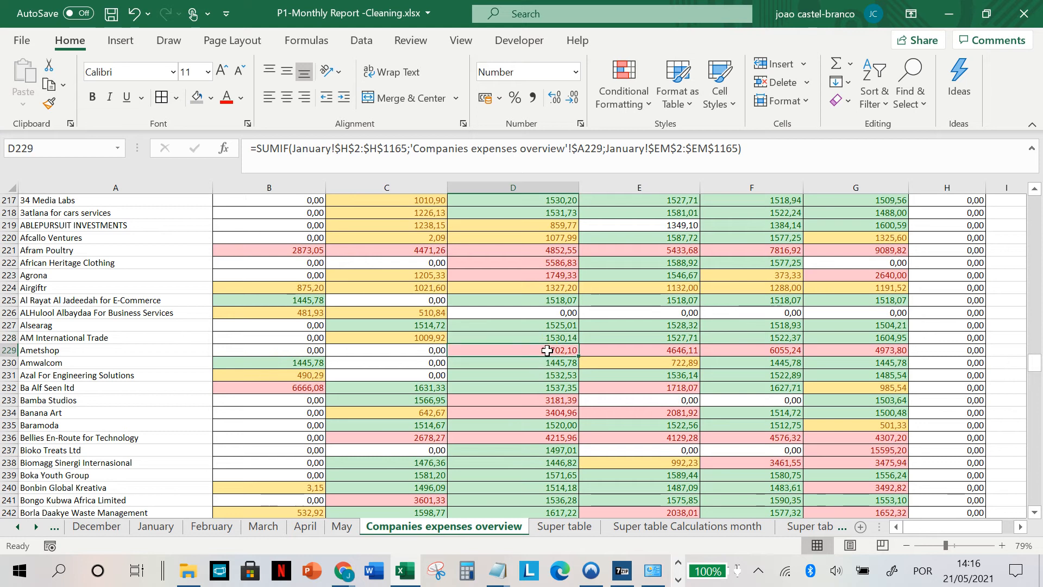
click(413, 412)
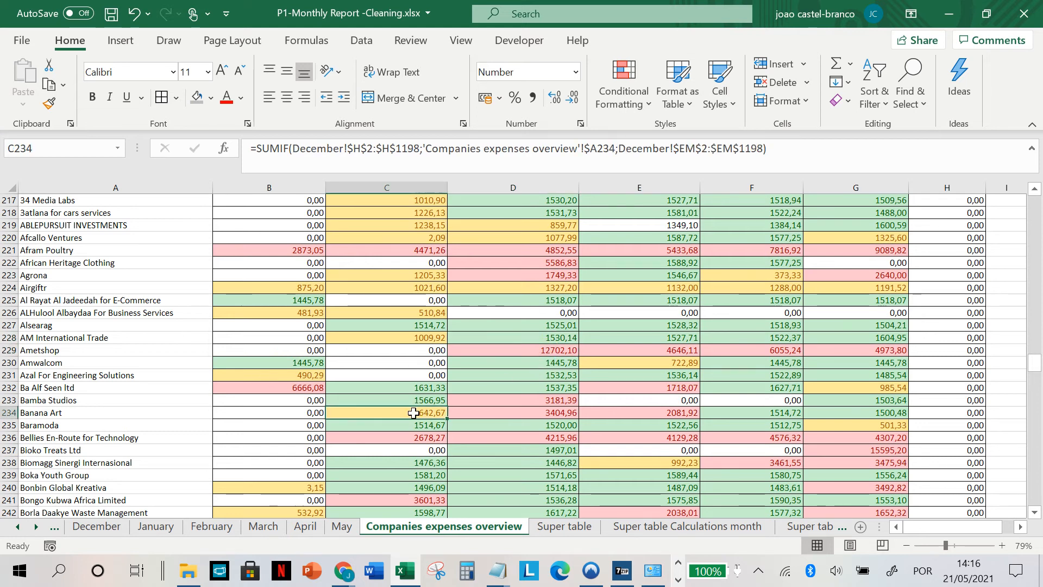
Step: Review the colour-coded monthly expenses further down the company list and inspect the November total for Jadal for Knowledge and Culture
scroll(687, 399, down, 3)
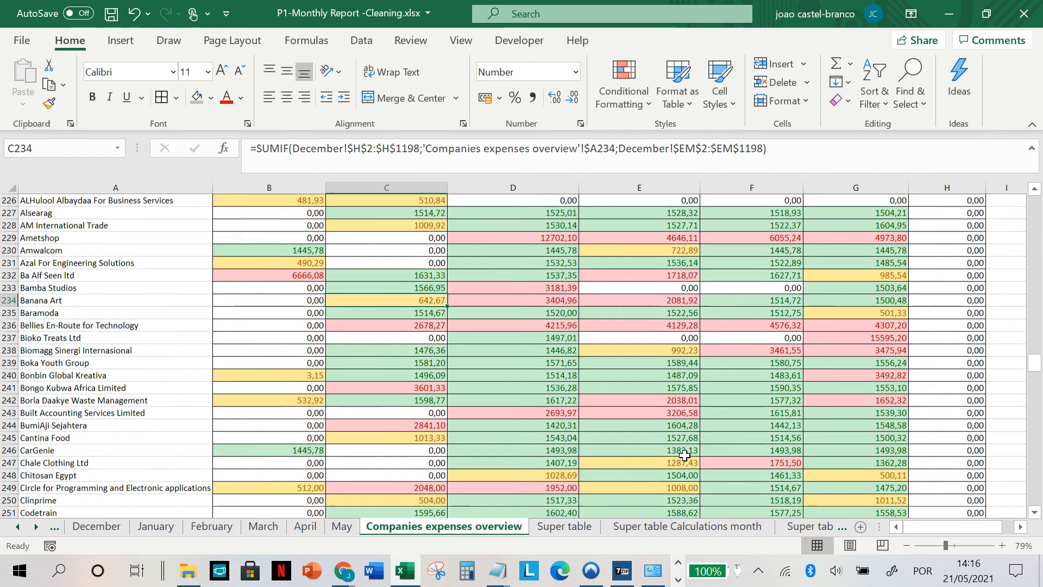
scroll(592, 400, down, 4)
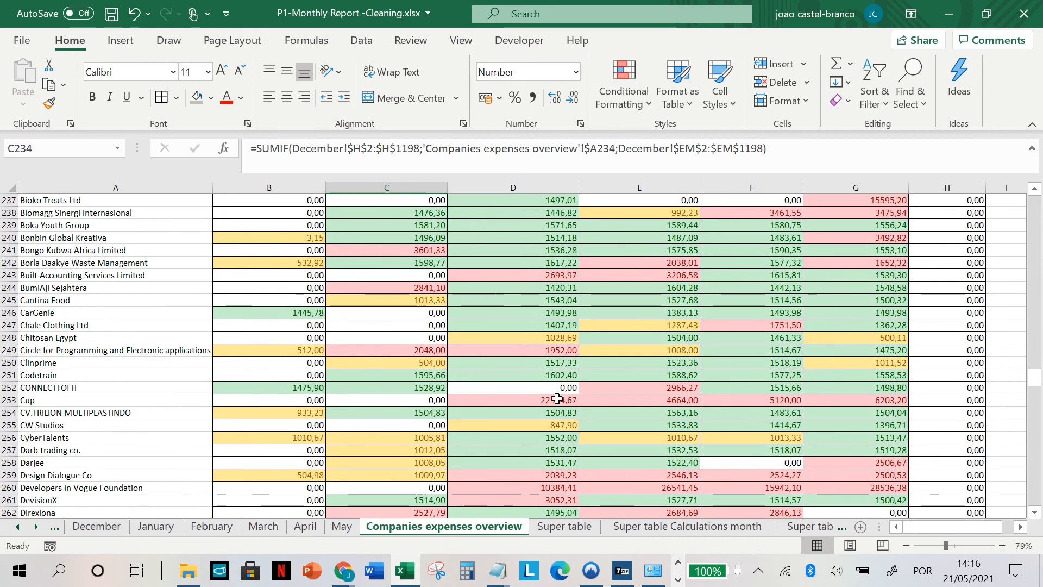
scroll(489, 429, down, 3)
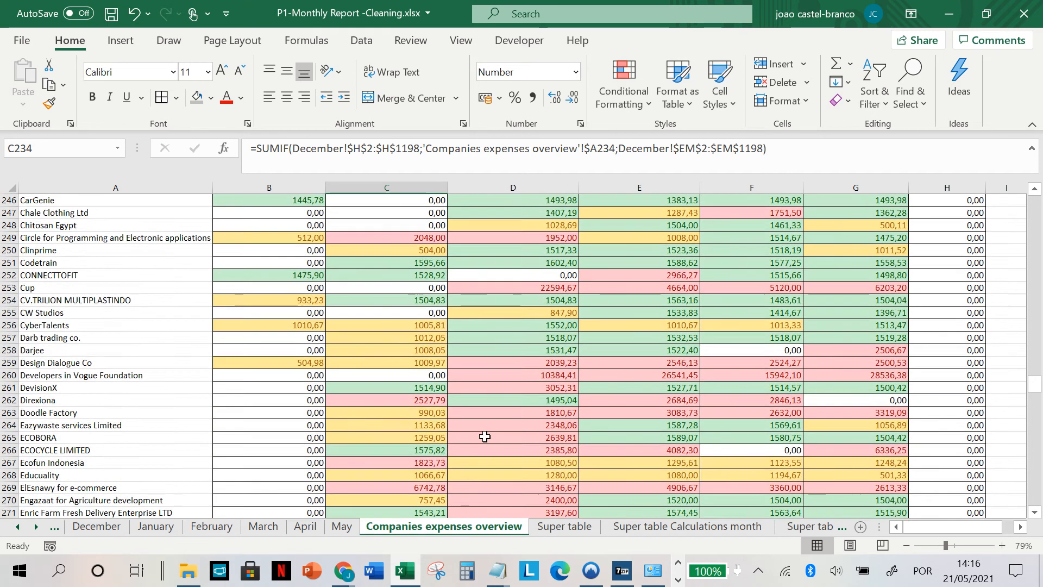
scroll(485, 436, down, 7)
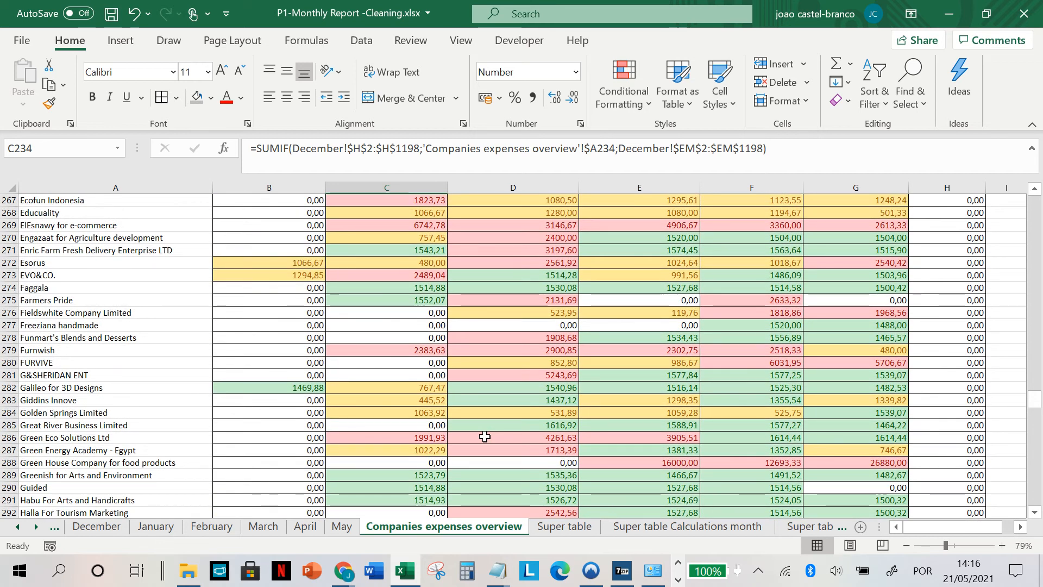
scroll(422, 419, down, 1)
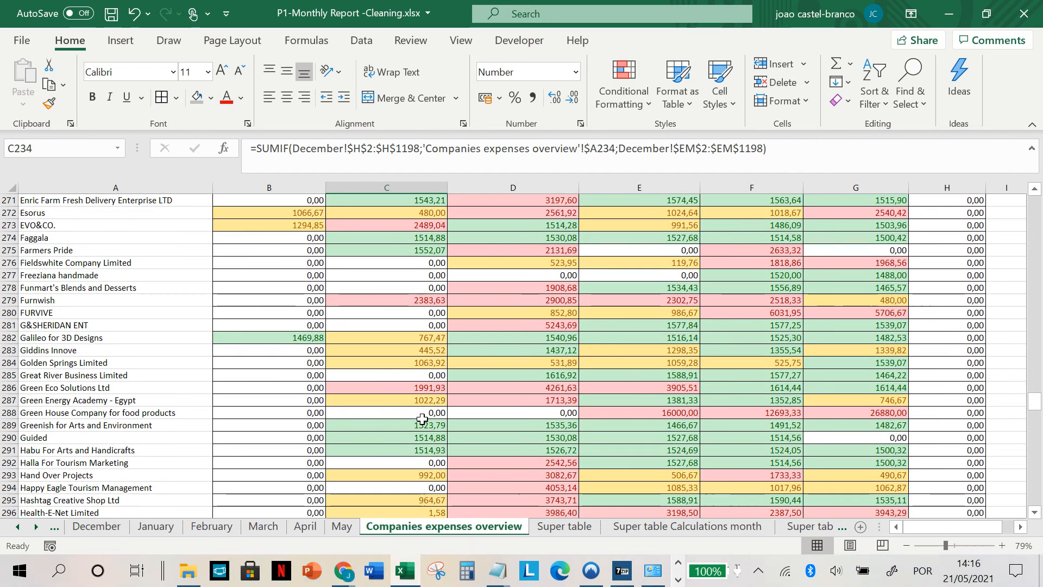
scroll(422, 419, down, 4)
scroll(349, 383, down, 1)
scroll(350, 383, down, 1)
click(270, 423)
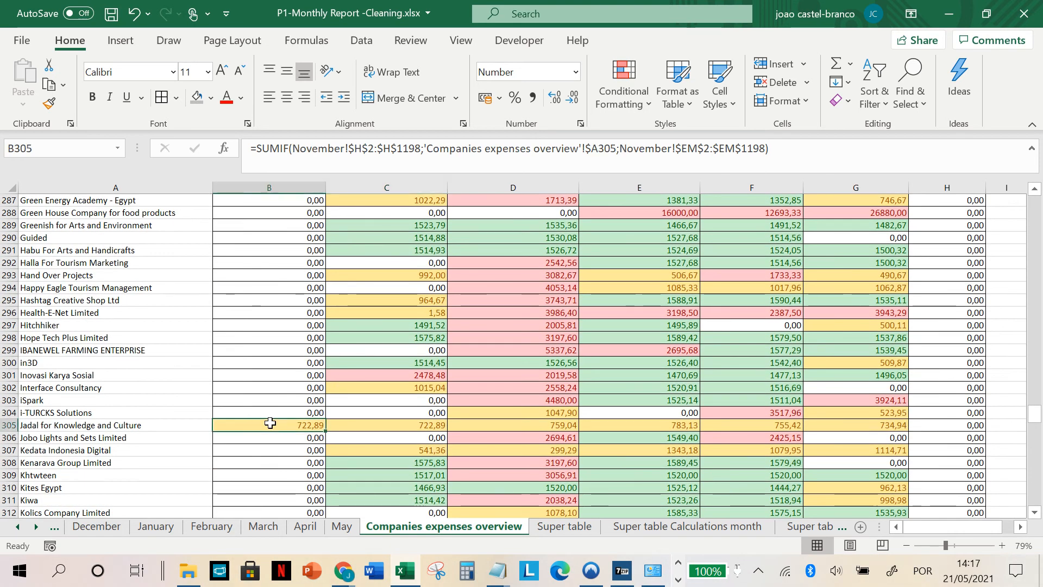
Step: Compare the colour-coded monthly expenses of the companies around and below Jadal for Knowledge and Culture
scroll(272, 419, up, 6)
scroll(273, 415, up, 5)
scroll(273, 415, down, 4)
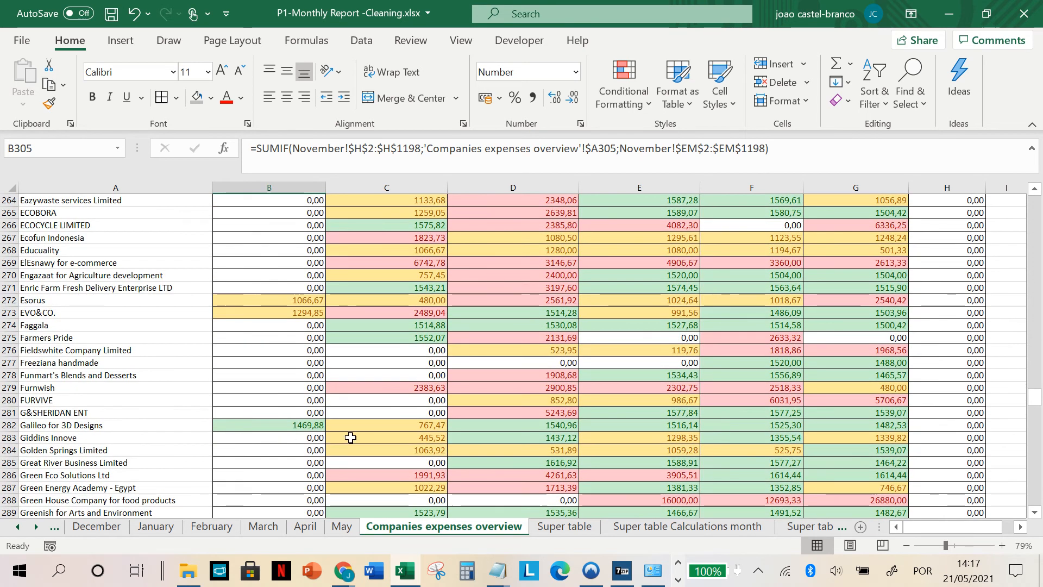
scroll(307, 405, down, 8)
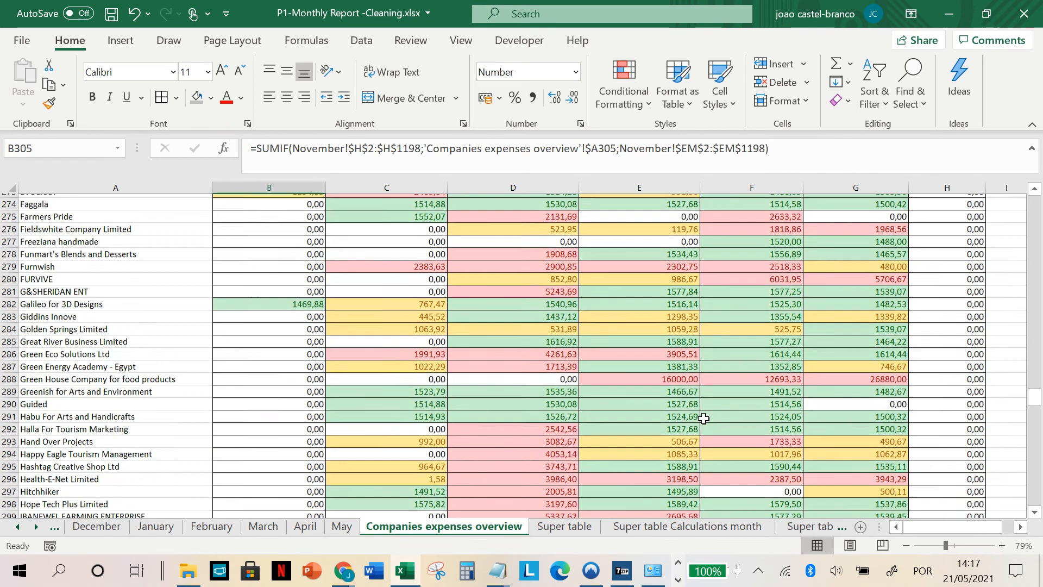
scroll(308, 405, down, 4)
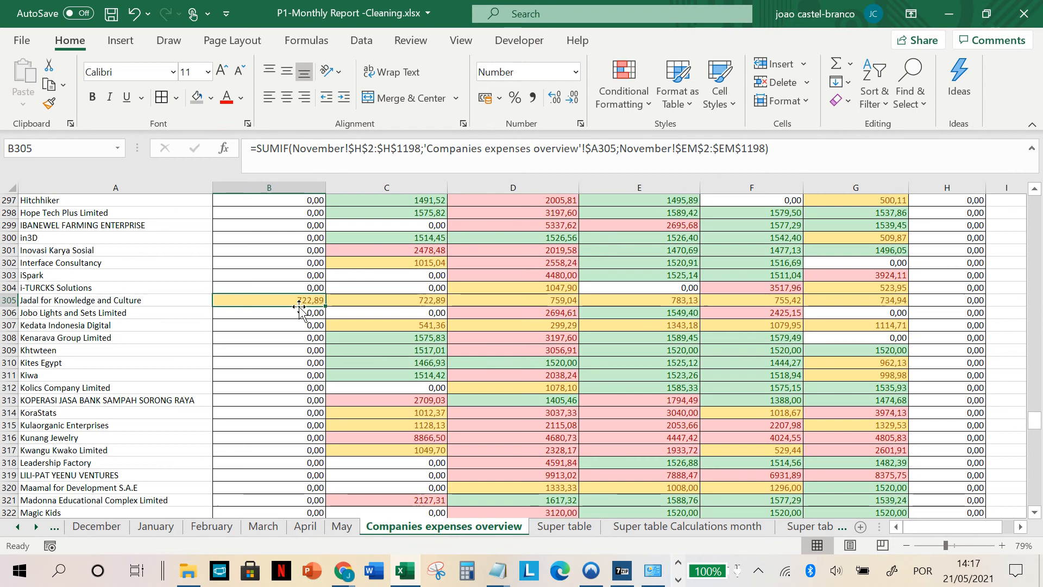
scroll(286, 302, down, 5)
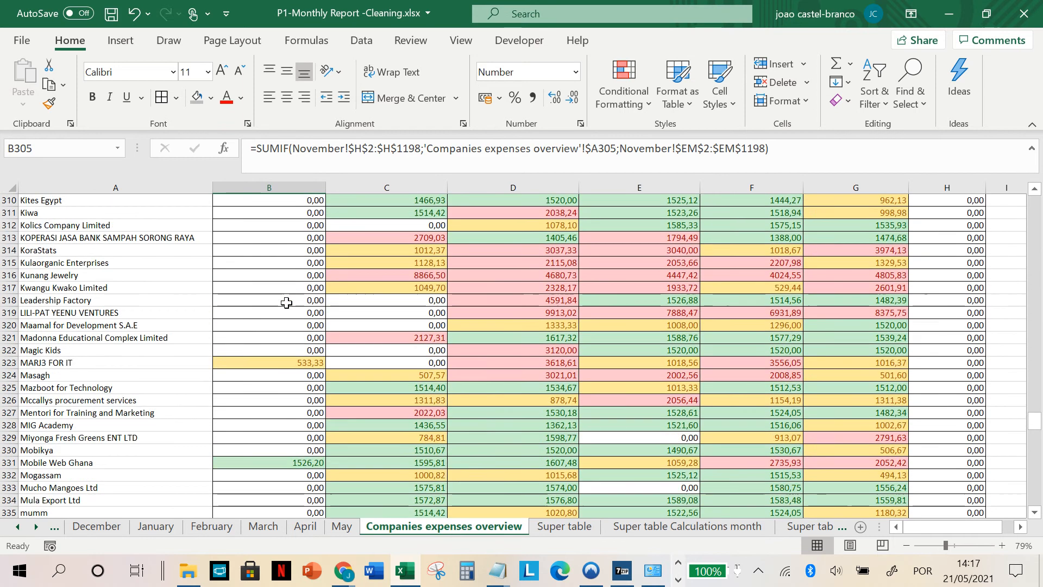
scroll(287, 359, down, 1)
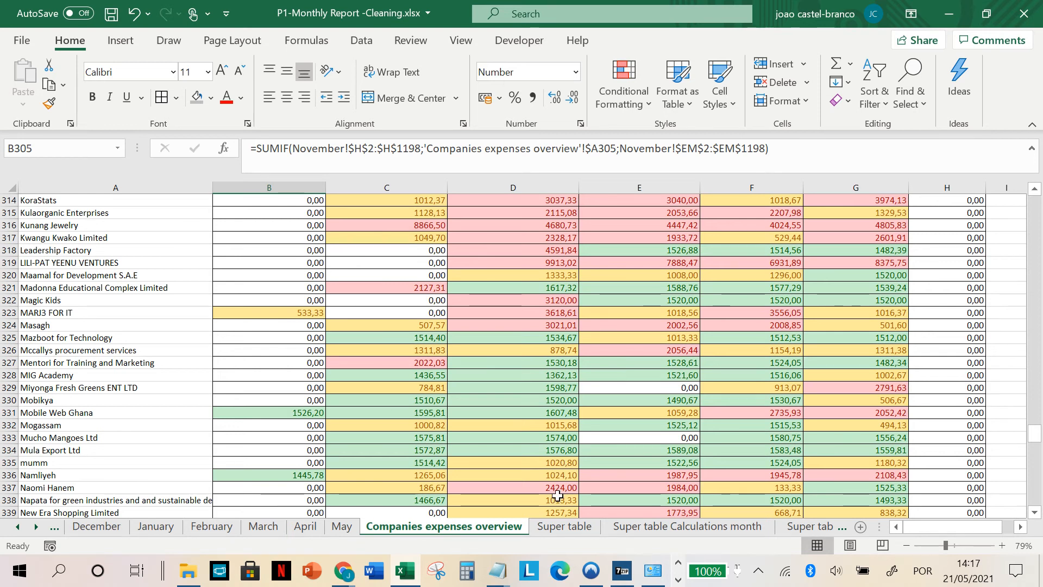
Step: Open the Super table sheet and examine the monthly expense breakdowns from April back to December
click(562, 534)
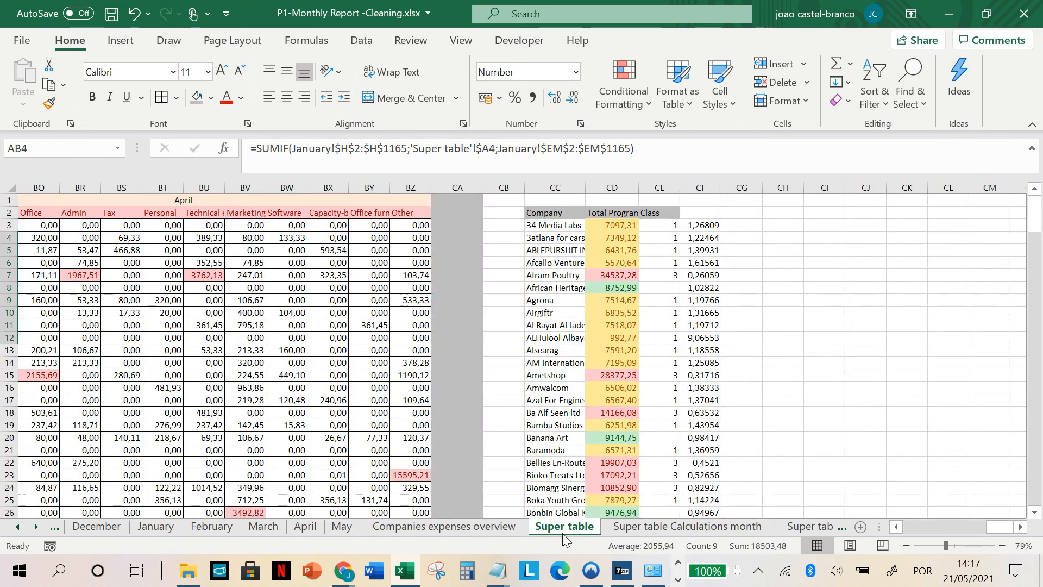
scroll(522, 387, left, 3)
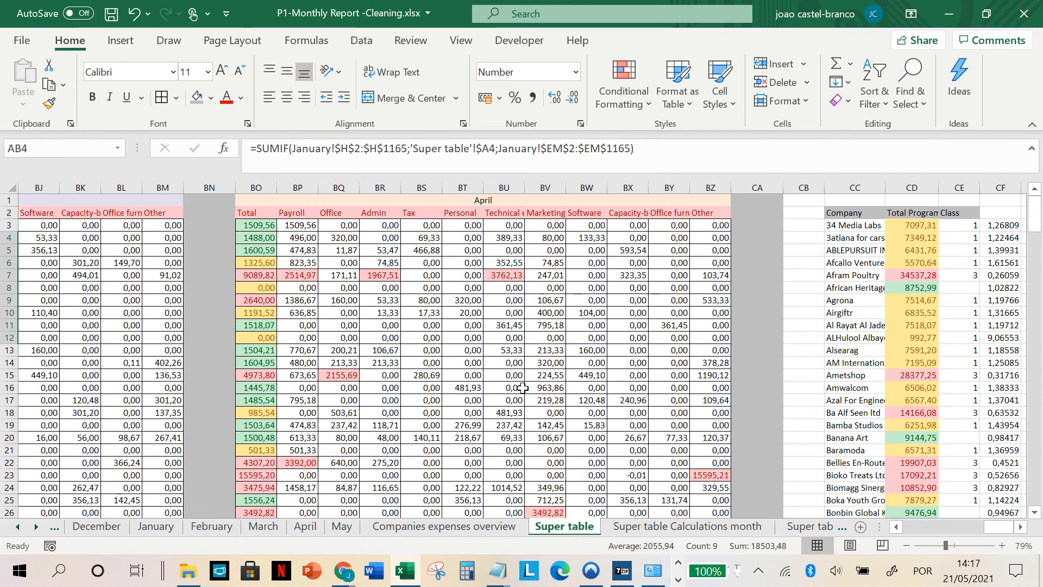
scroll(497, 351, left, 3)
scroll(497, 351, left, 9)
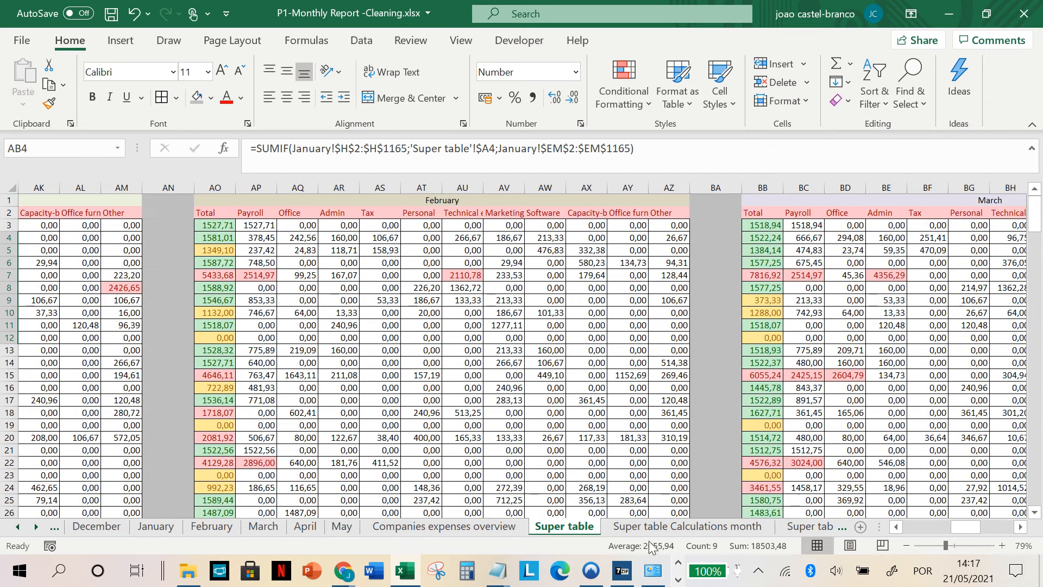
scroll(594, 235, left, 15)
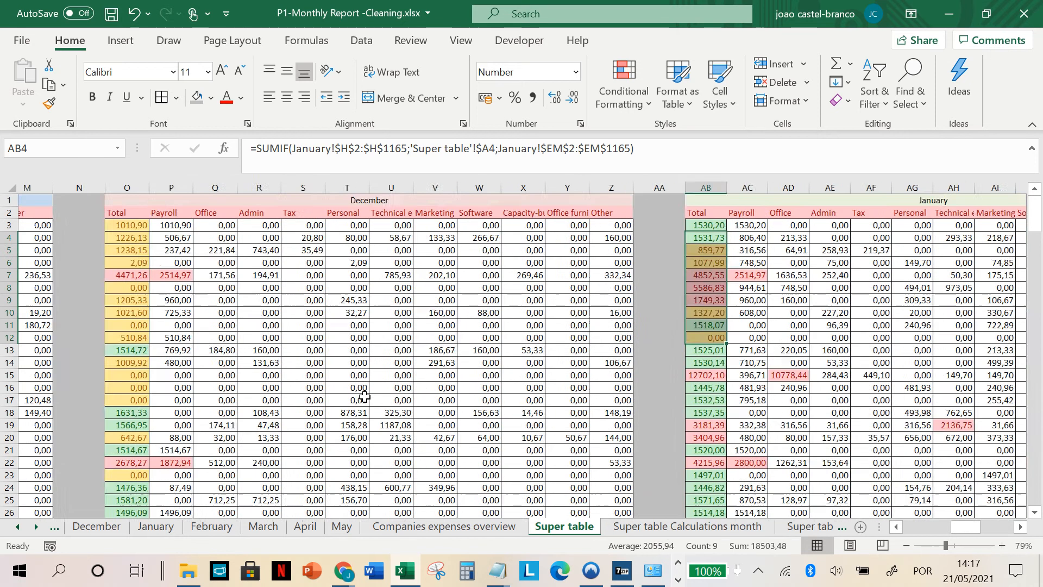
Step: Inspect the December and November cost categories in the Super table, including the SUMIF formulas in P4 and L10
click(511, 213)
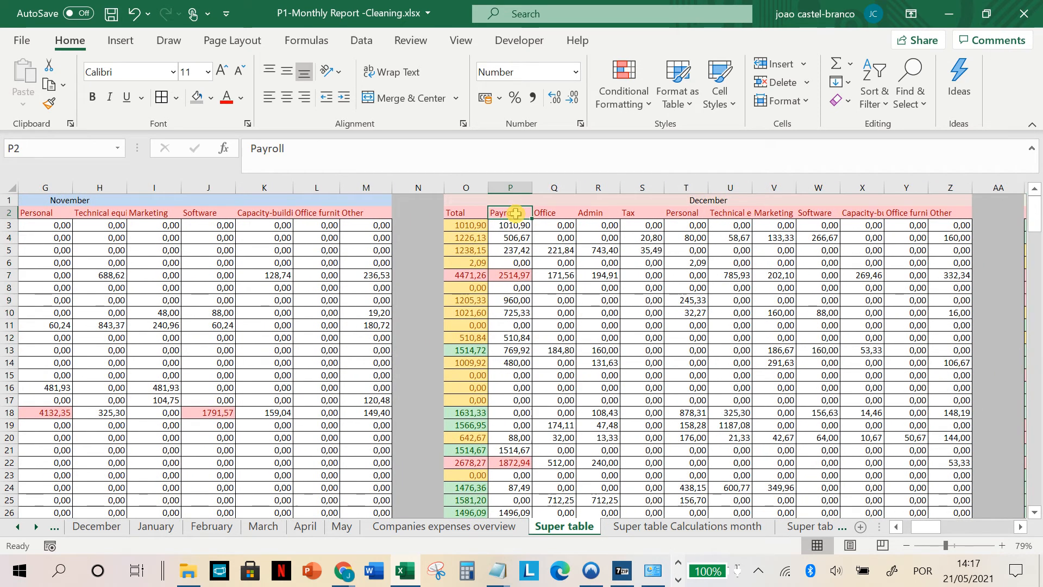
drag(513, 225, 905, 300)
click(726, 323)
click(510, 237)
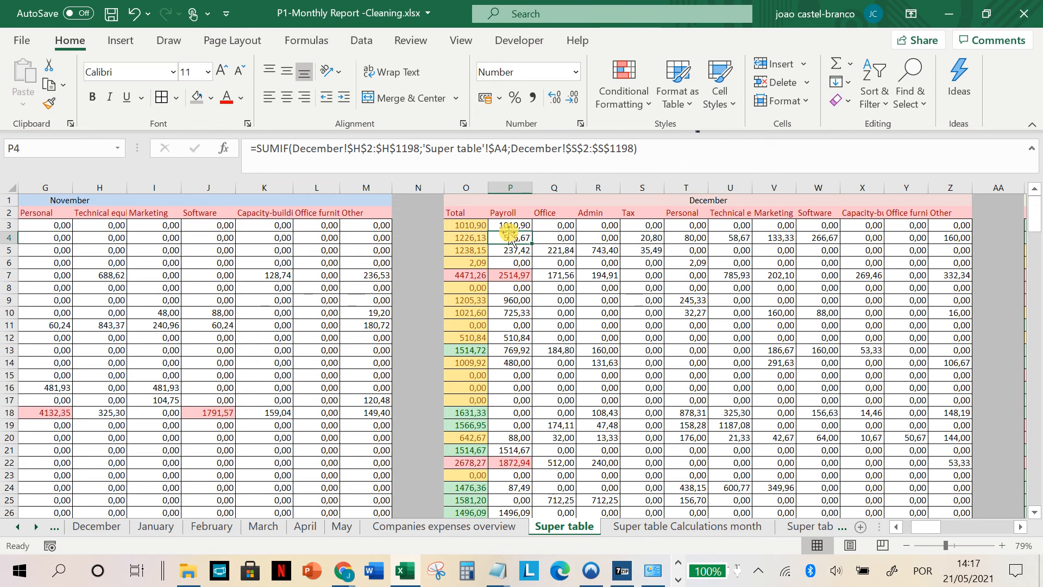
click(748, 200)
click(316, 313)
scroll(9, 288, left, 3)
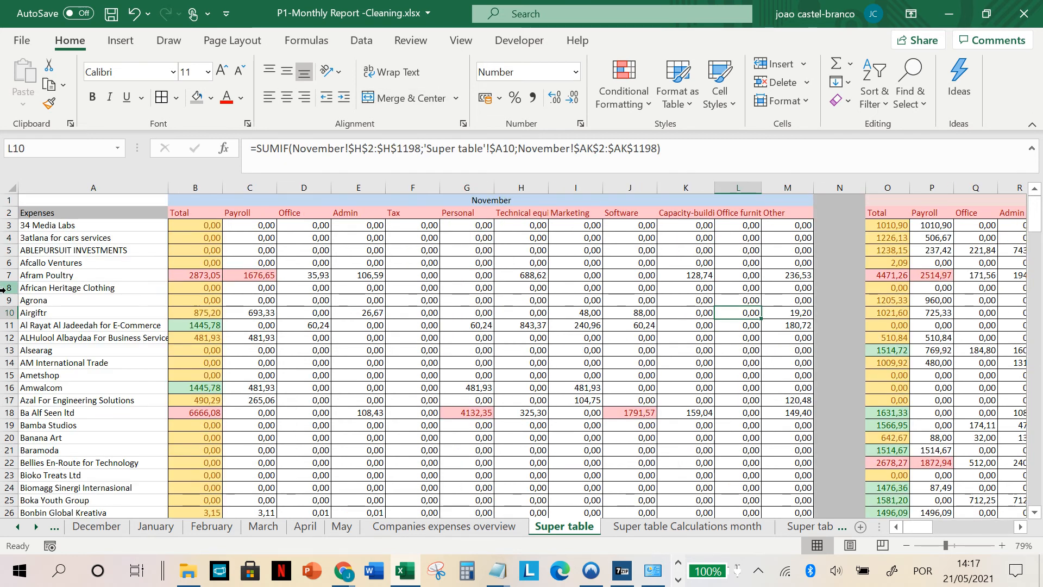
Step: Open the Super table Calculations month sheet and examine its expense categories across the December to March blocks
click(641, 526)
scroll(699, 484, right, 3)
scroll(699, 484, left, 2)
scroll(663, 483, left, 5)
scroll(663, 484, left, 15)
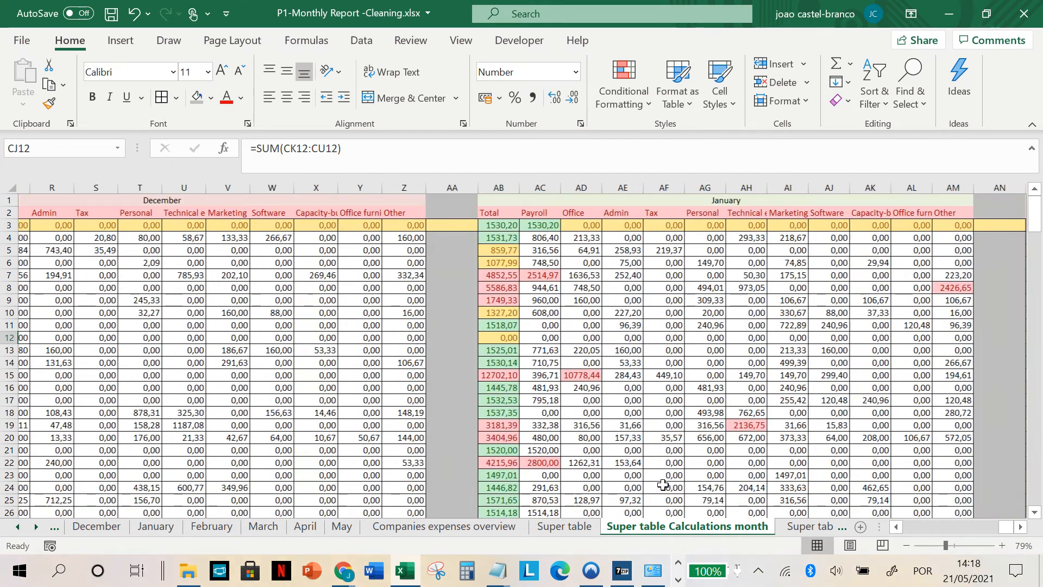
scroll(690, 529, down, 3)
scroll(690, 529, down, 1)
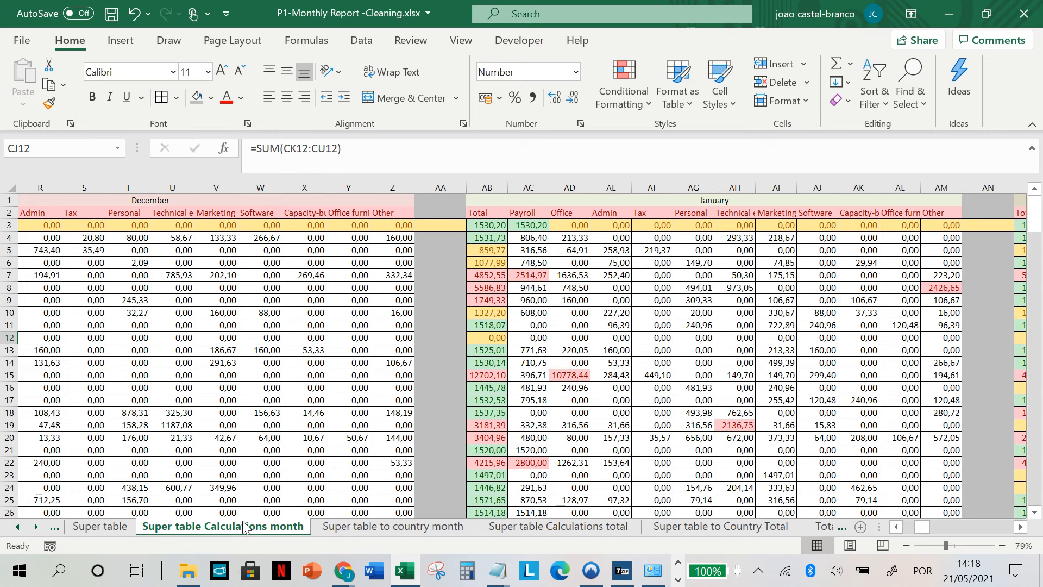
scroll(547, 416, right, 10)
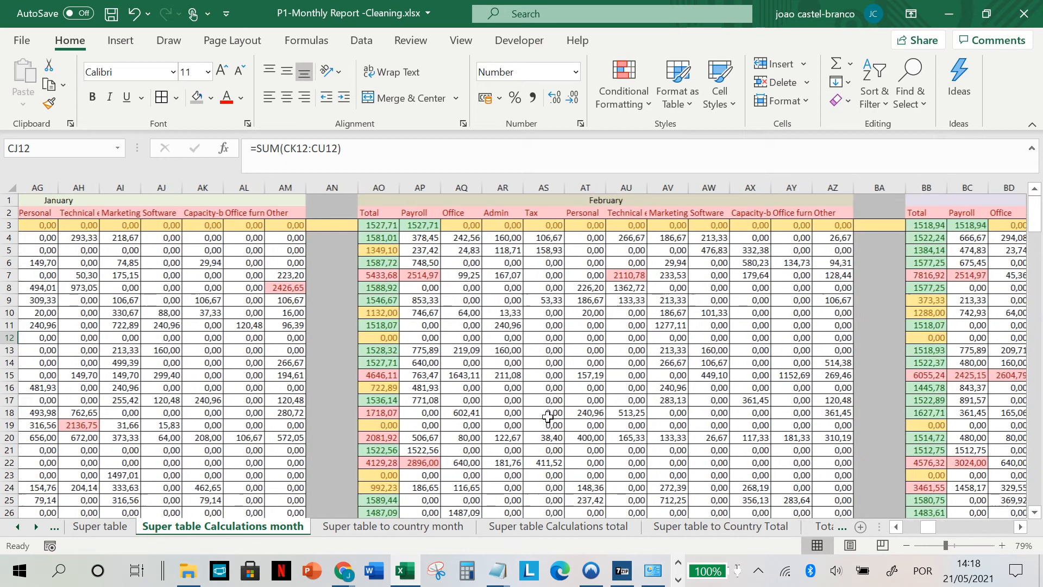
Step: Examine the April expense categories, including BU12 and BQ15, and the neighbouring Total Program and Class block
scroll(548, 416, right, 12)
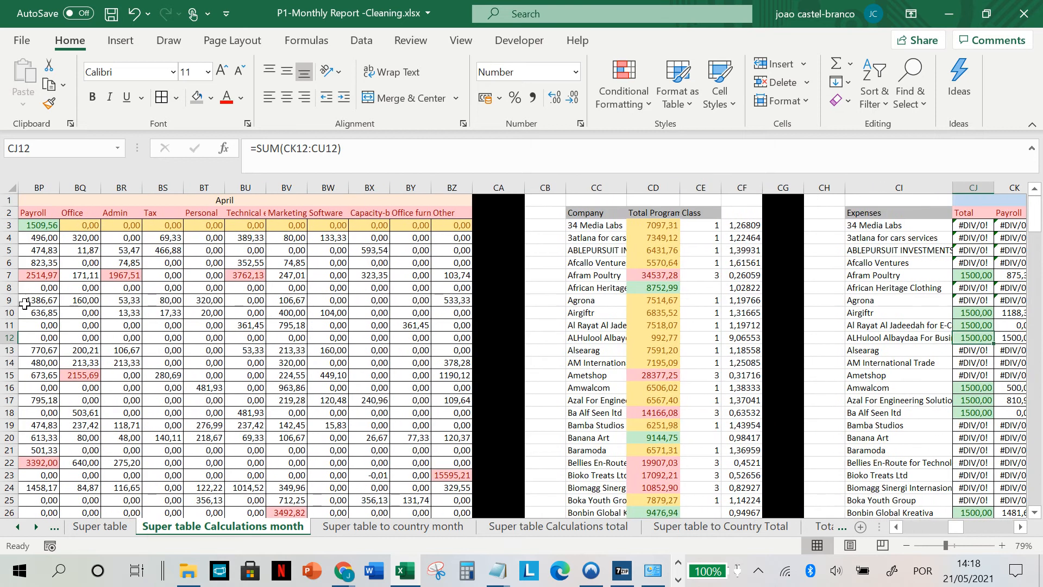
click(246, 337)
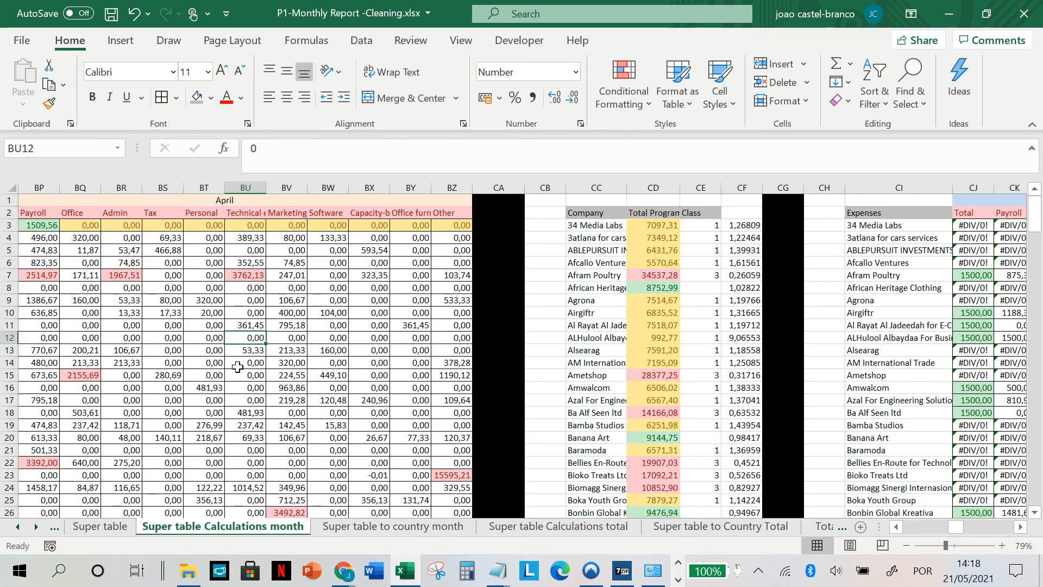
click(81, 375)
scroll(81, 375, left, 5)
click(211, 375)
scroll(505, 365, right, 3)
scroll(503, 364, right, 5)
Step: Inspect the November scaling formulas in CM11 and CK11 and the row totals in CJ4, CJ21 and CJ7
click(781, 326)
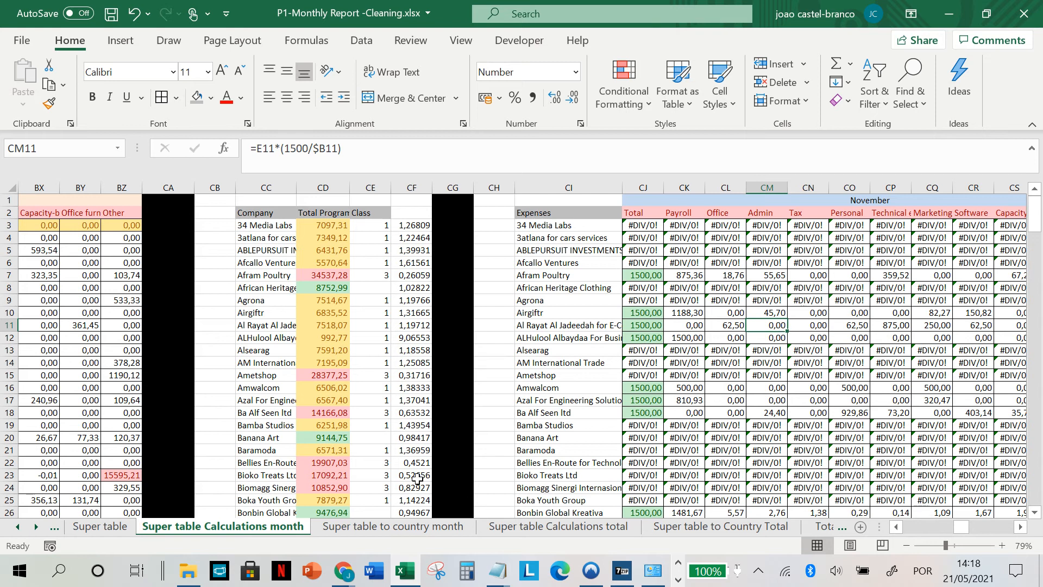
click(669, 324)
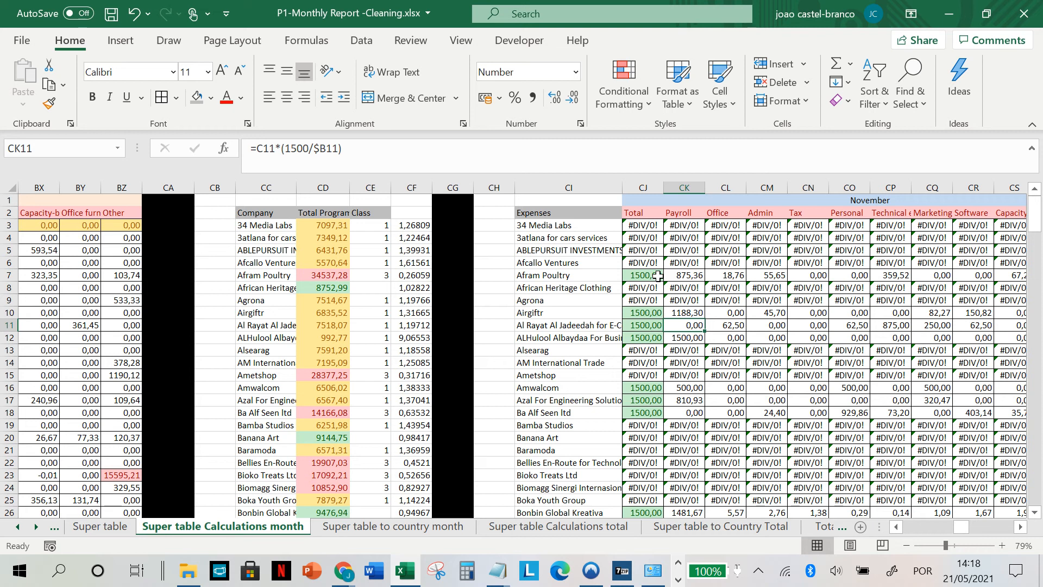
click(644, 234)
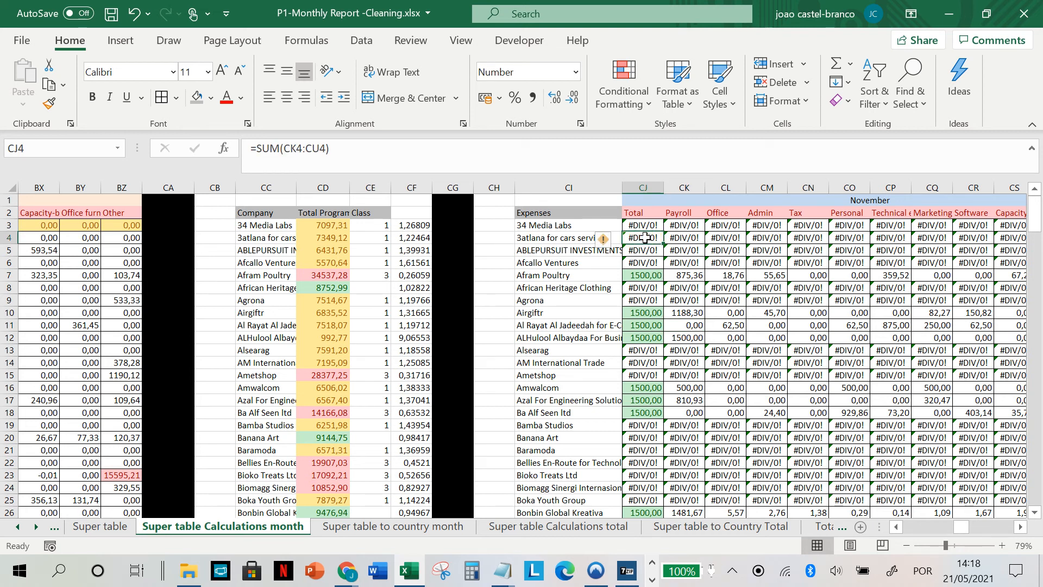
click(638, 447)
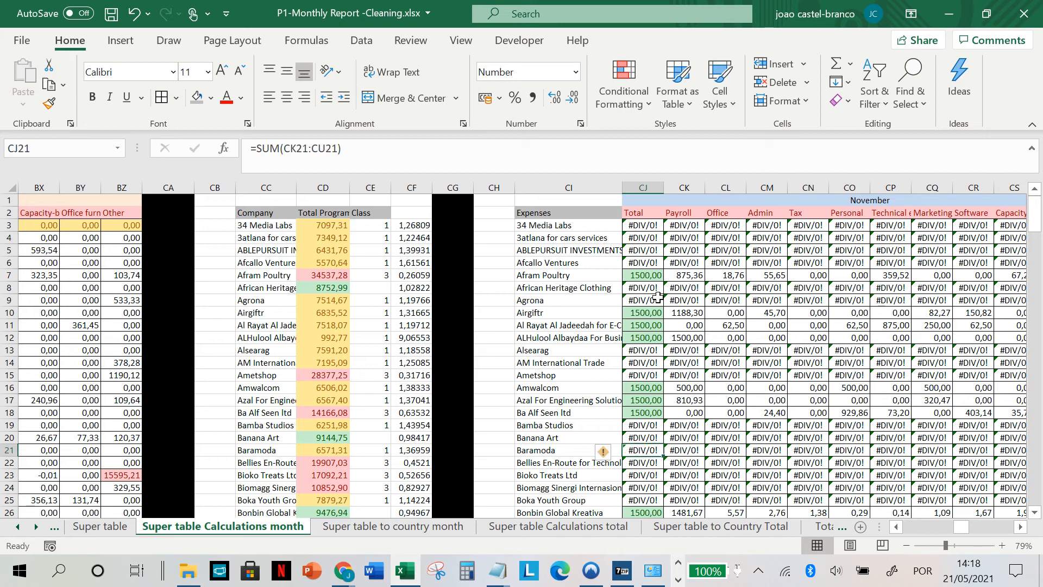
click(651, 274)
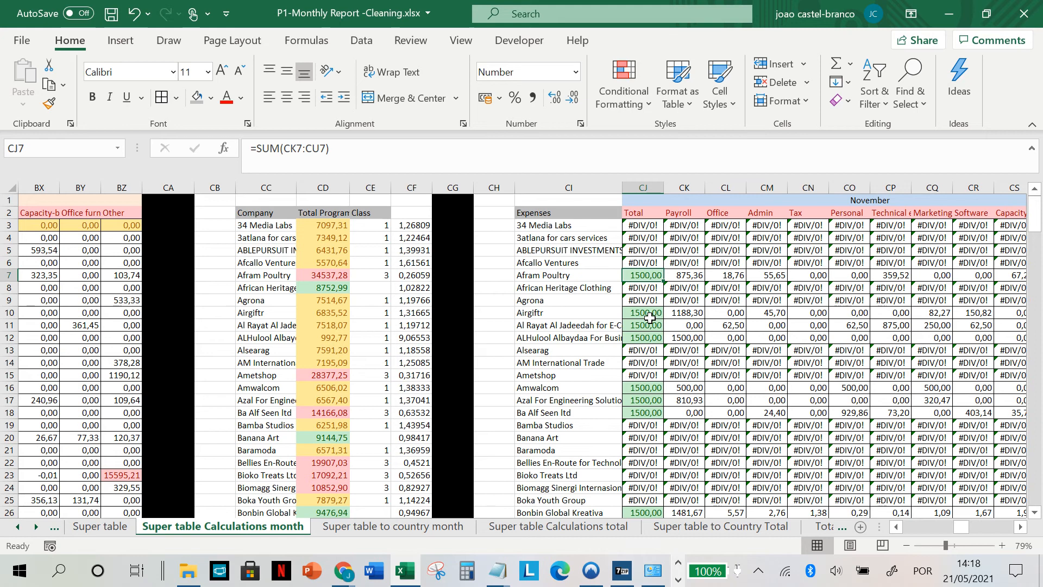
Step: Examine the scaled December and January totals, including DJ14 and the December Total cells CW15 to CW17 and CW13
scroll(650, 318, right, 10)
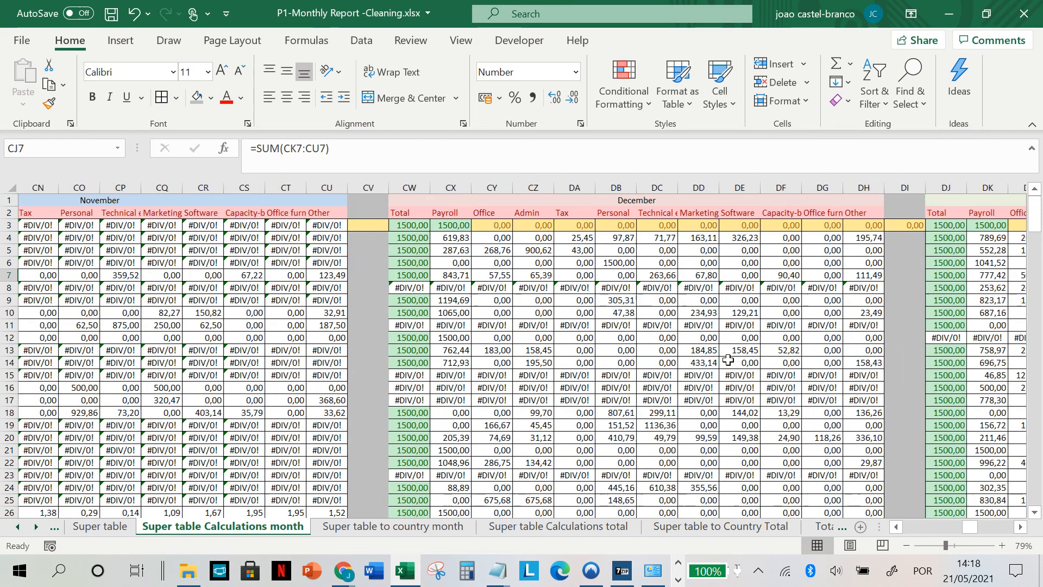
scroll(727, 359, right, 2)
click(740, 362)
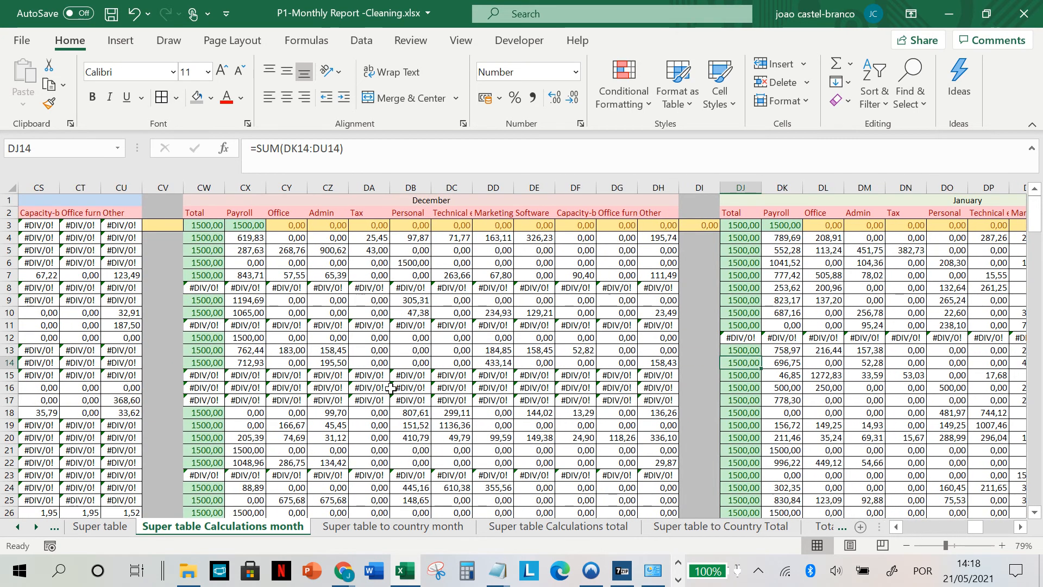
click(205, 387)
click(208, 402)
drag(208, 402, 208, 375)
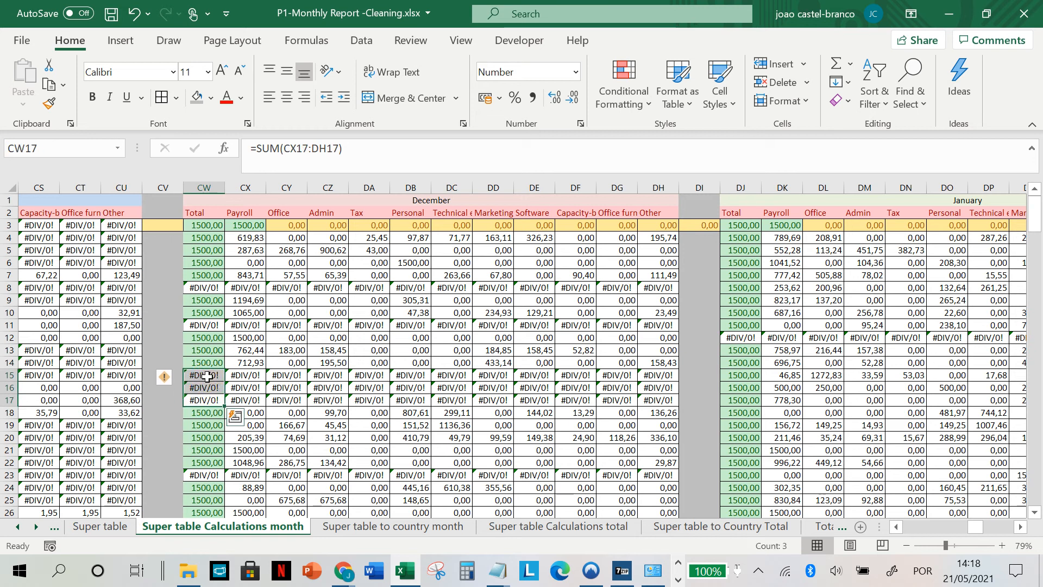
click(208, 350)
scroll(677, 403, left, 10)
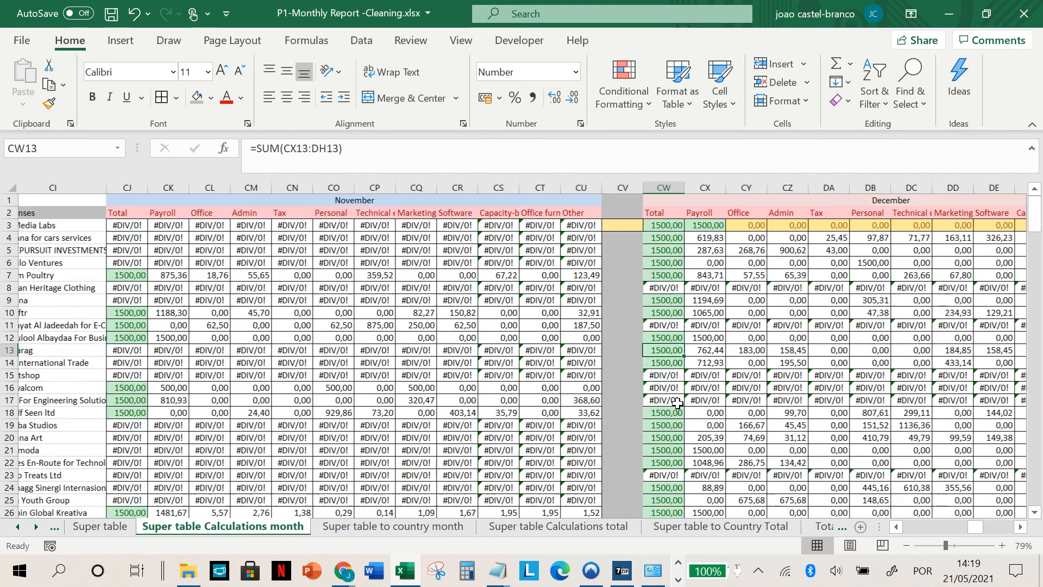
Step: Inspect the Class formula in CE16 and the Total Program sums in CD3:CD21, including Afram Poultry's
scroll(678, 403, right, 4)
click(498, 388)
click(596, 389)
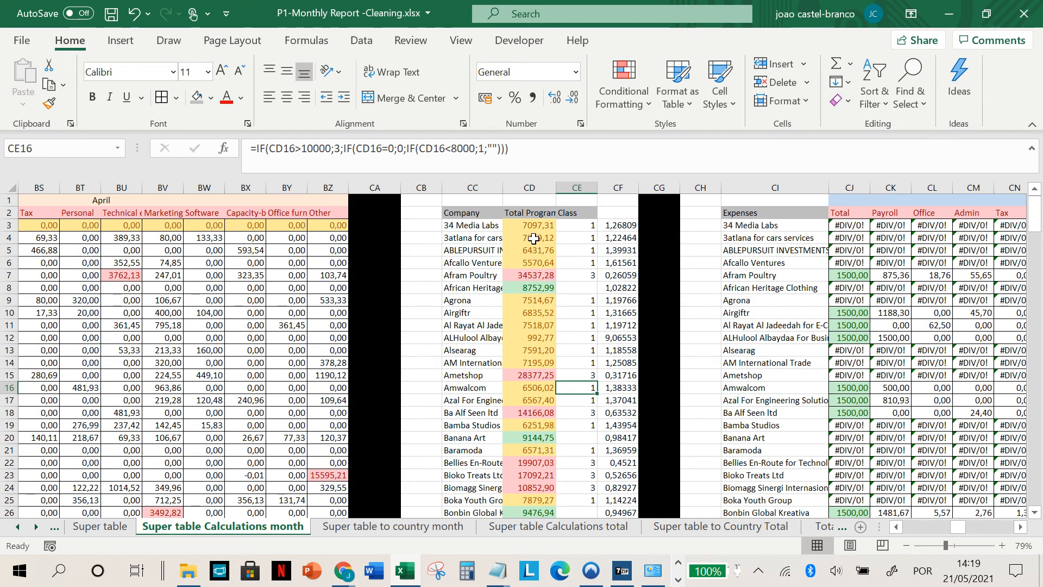
drag(534, 226, 537, 450)
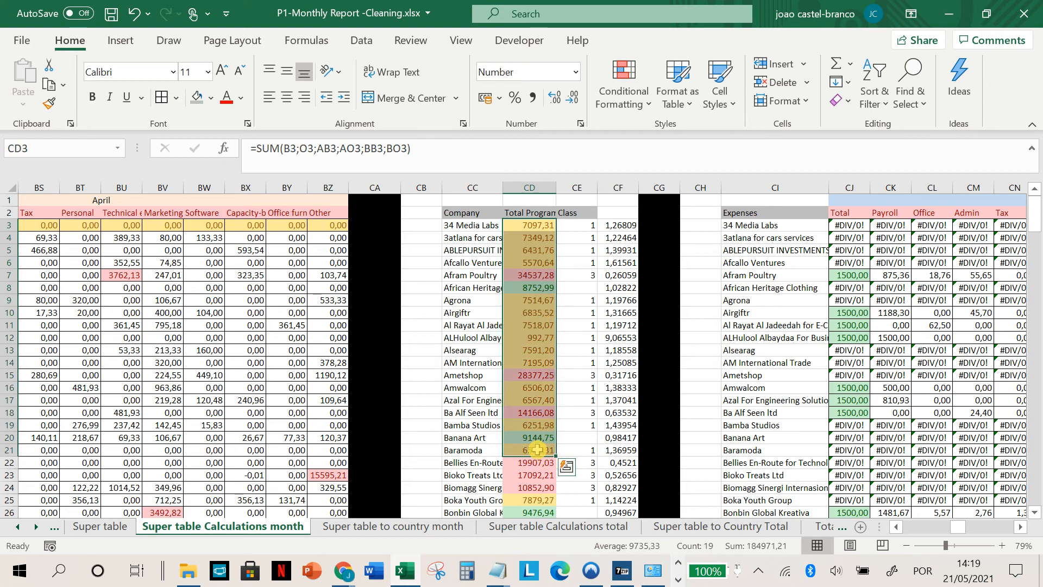
click(536, 276)
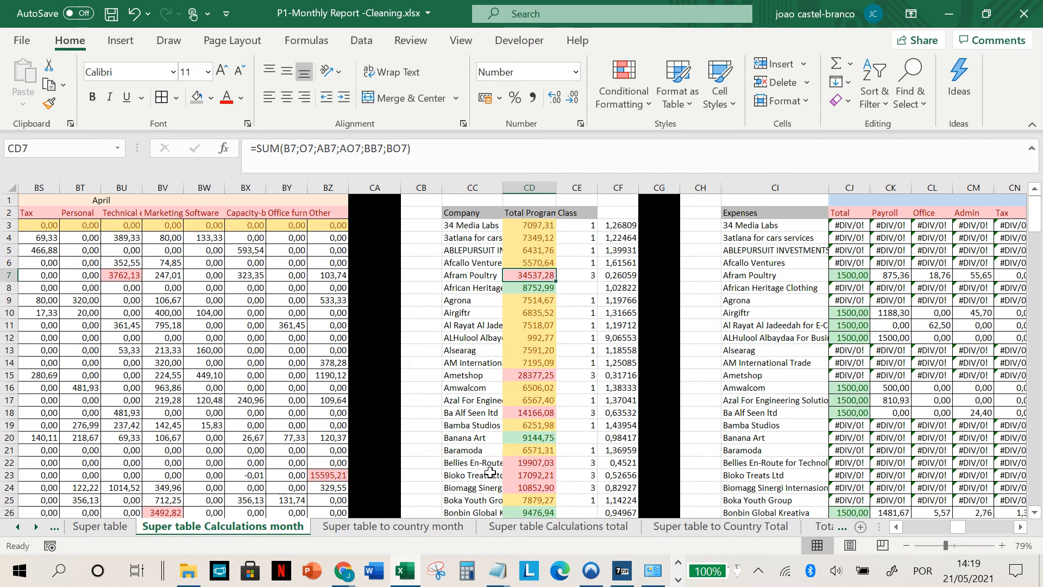
Step: Open the Super table to country month sheet and examine the November expense breakdown by country
click(425, 527)
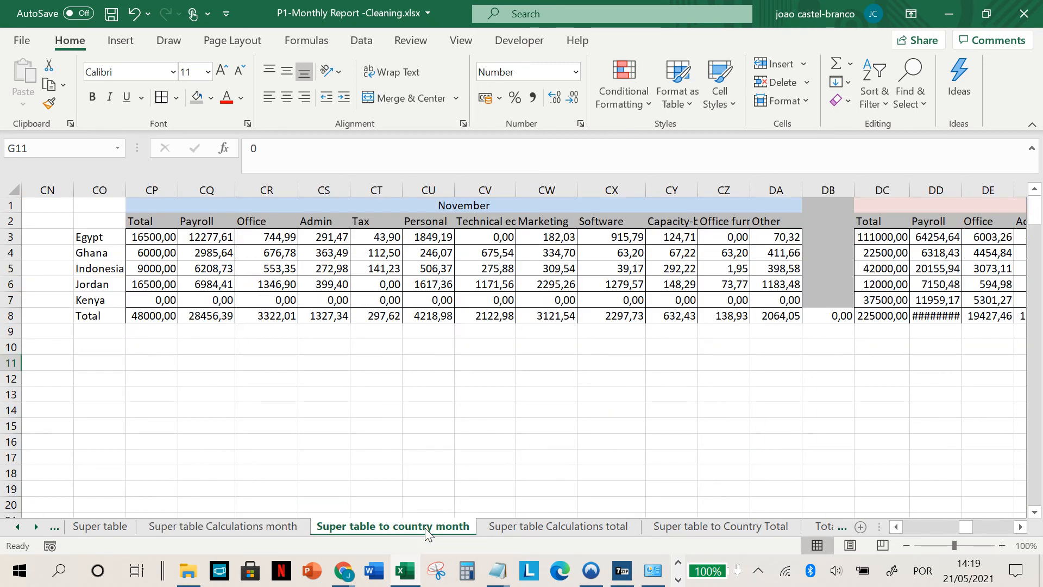
scroll(537, 417, left, 3)
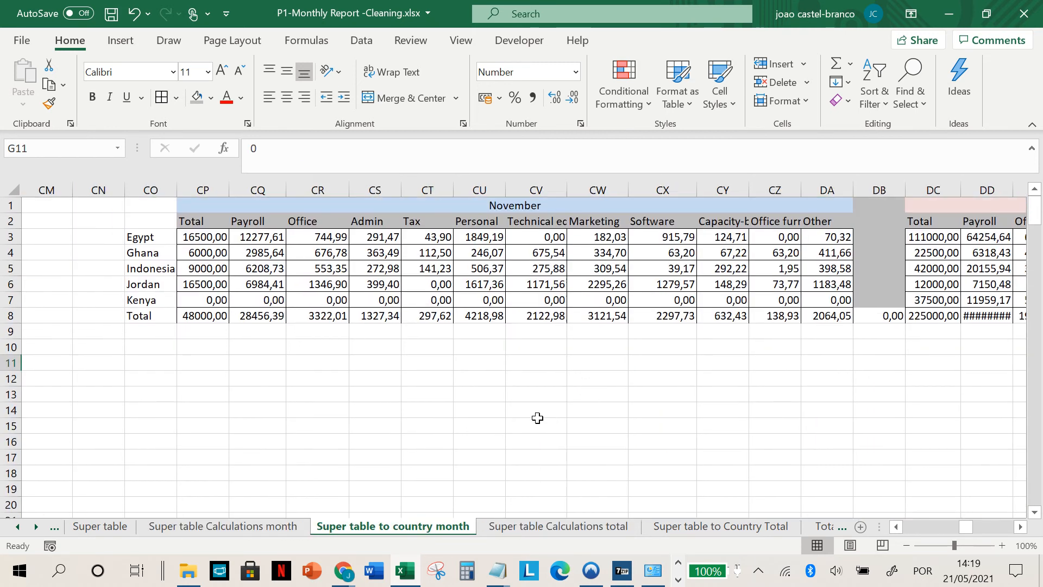
drag(422, 242, 791, 333)
scroll(791, 332, right, 3)
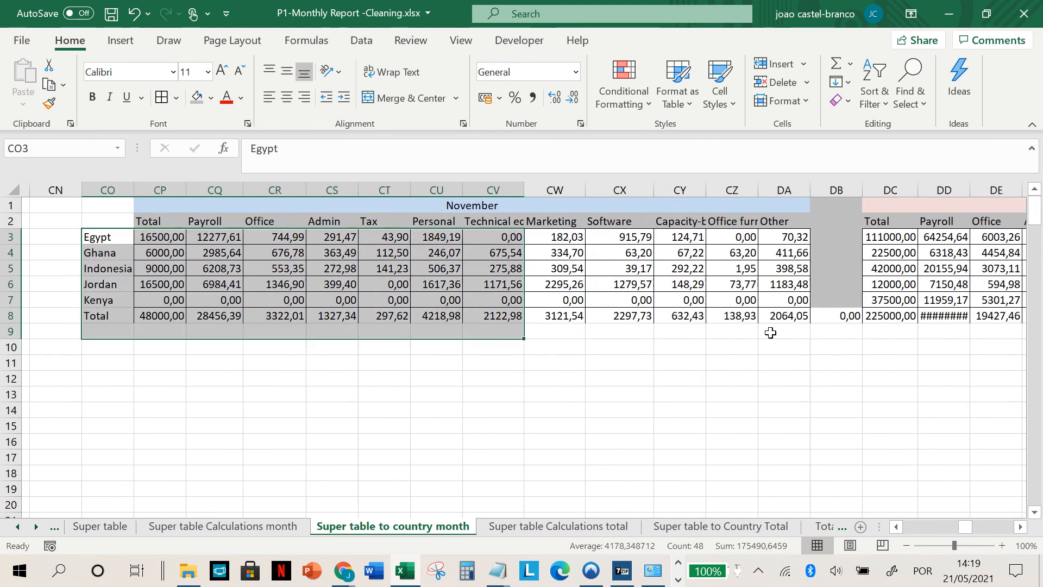
click(836, 305)
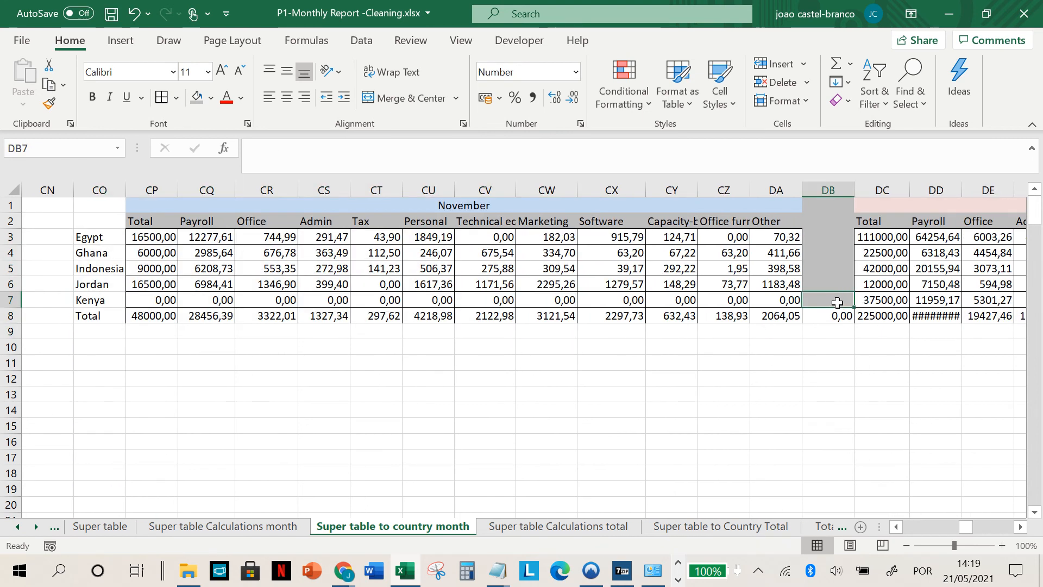
drag(853, 307, 854, 319)
Step: Open the Super table Calculations total sheet and inspect the Amount earned formula for Banana Art in CG20
click(580, 527)
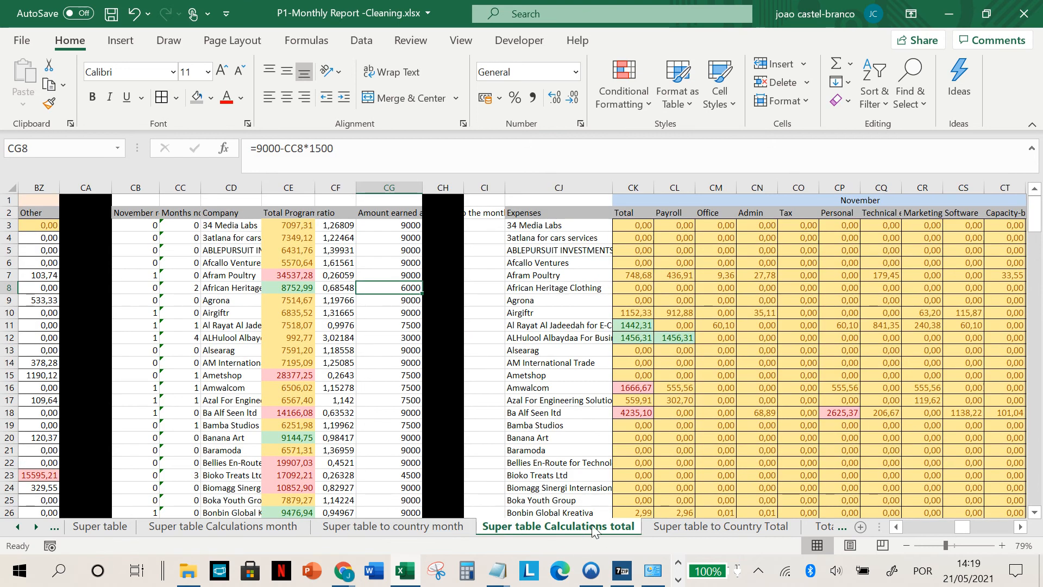
scroll(374, 422, left, 3)
scroll(374, 421, right, 3)
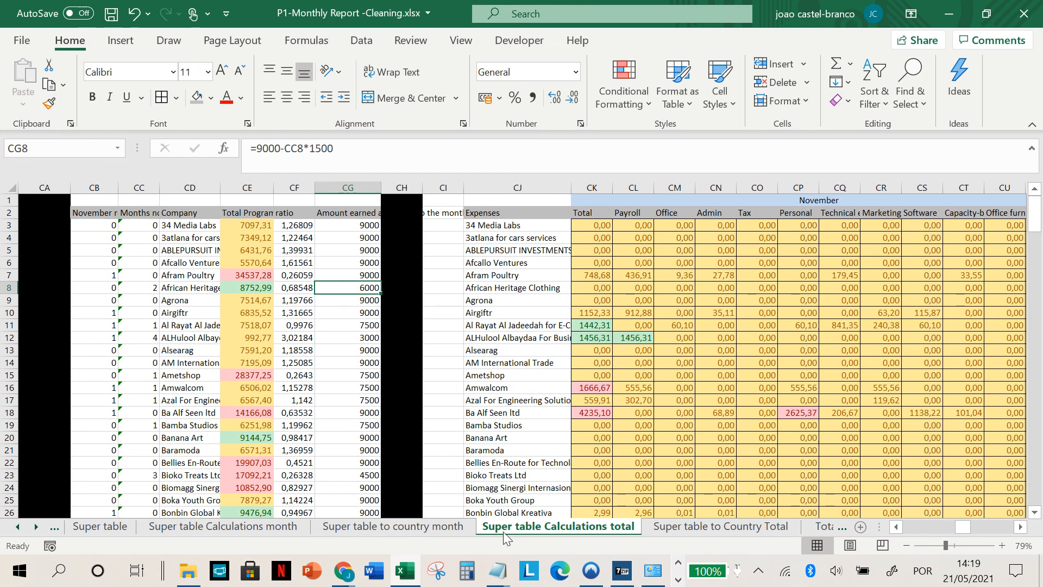
click(349, 434)
scroll(348, 434, left, 1)
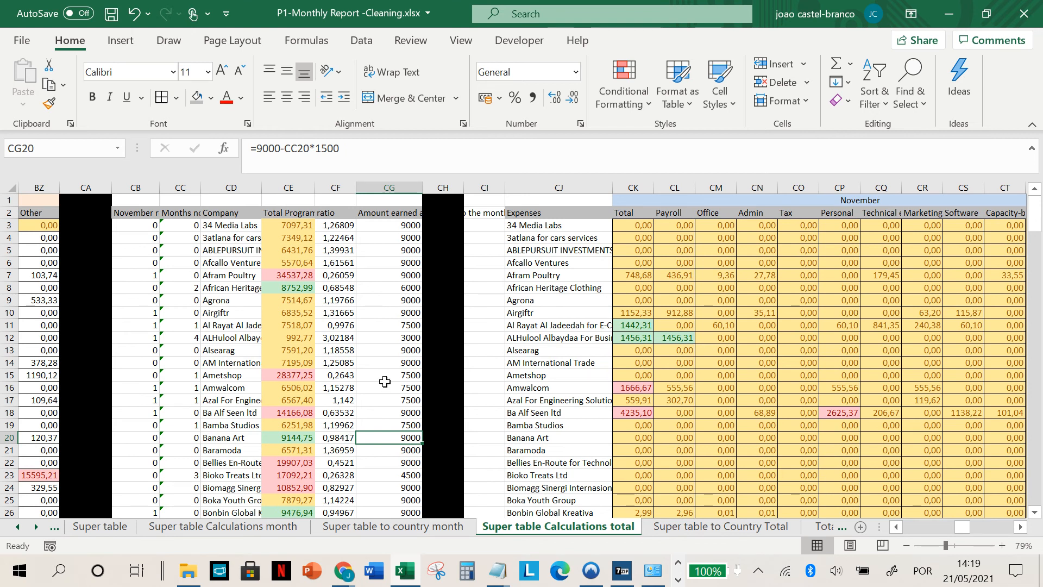
Step: Inspect the Total Program sums for 34 Media Labs and Afram Poultry, plus Afram Poultry's Amount earned formula in CG7
drag(289, 225, 284, 278)
click(298, 224)
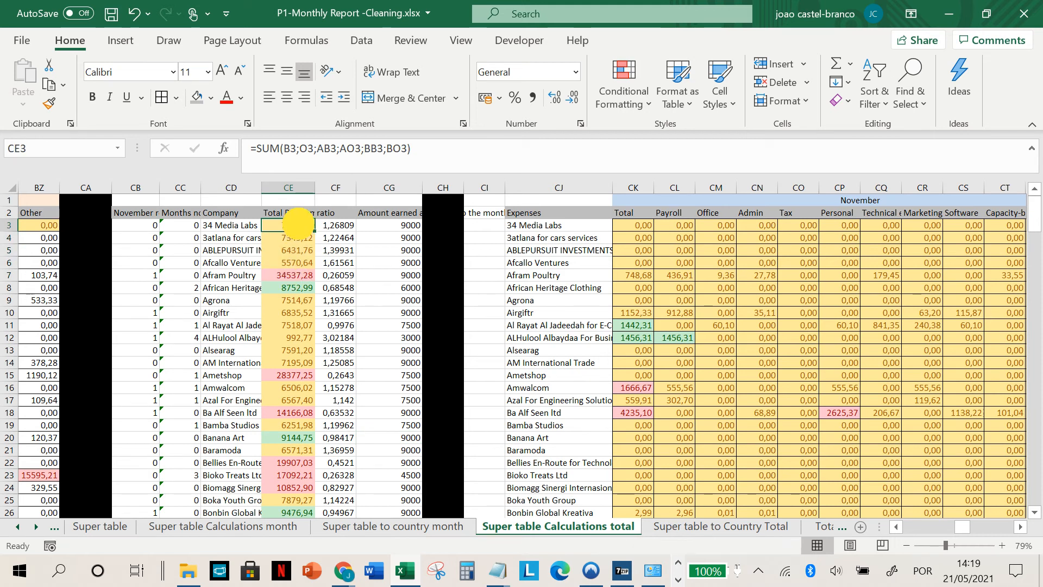
click(298, 276)
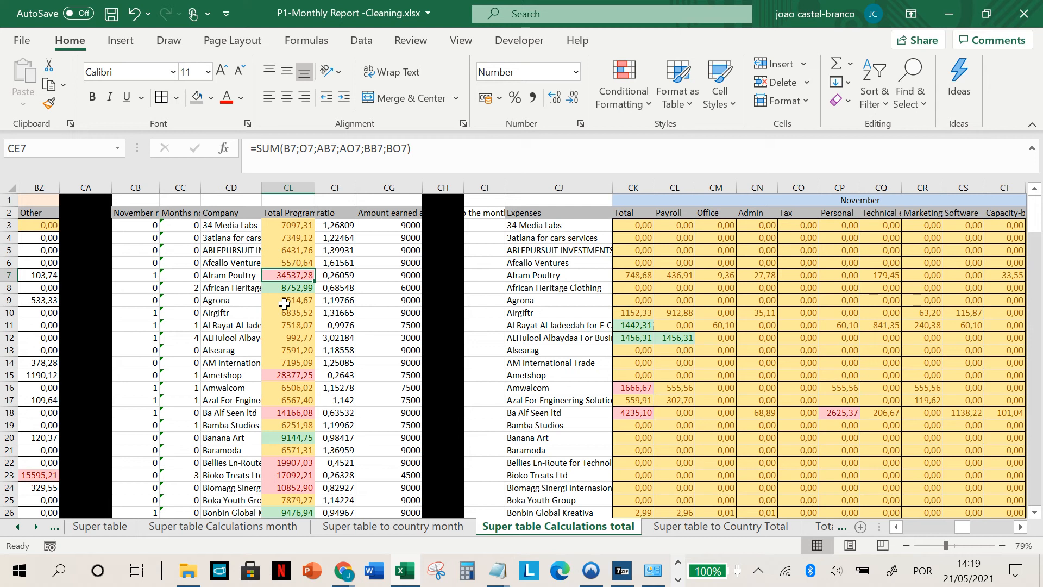
click(391, 277)
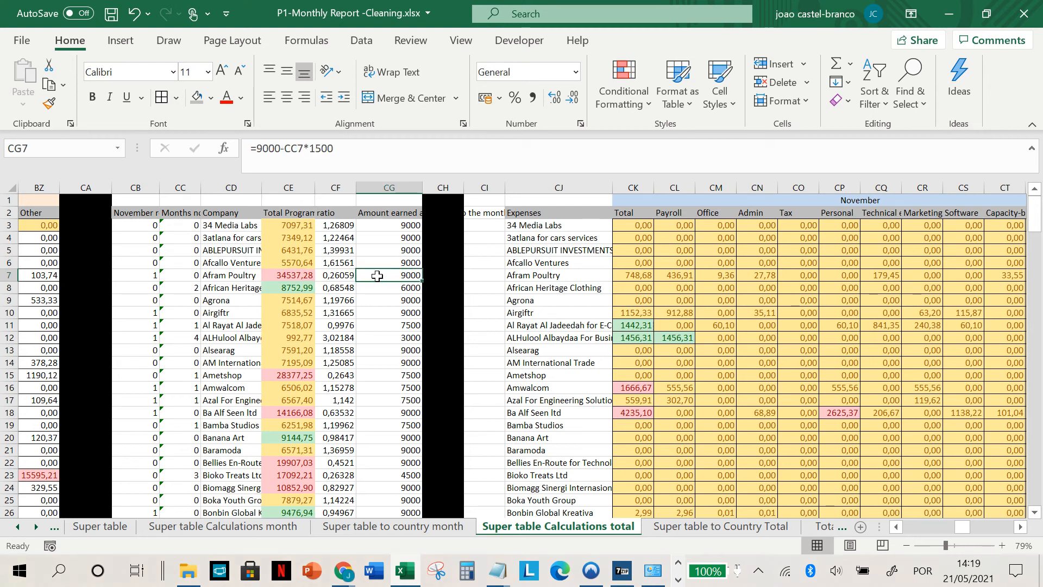
Step: Read the Months not reporting header and inspect Afram Poultry's COUNTIF formula in CC7
click(187, 213)
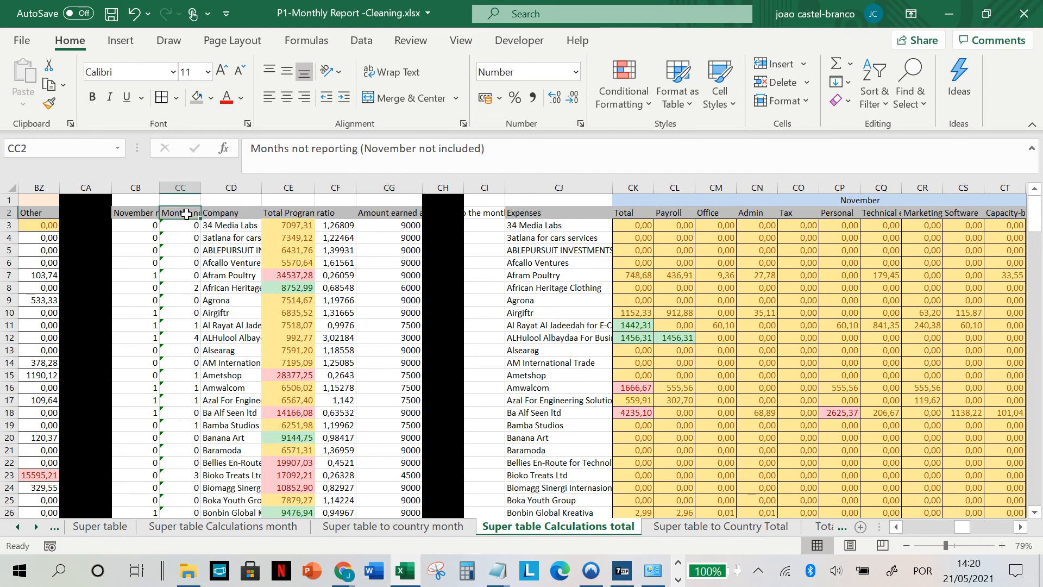
click(187, 277)
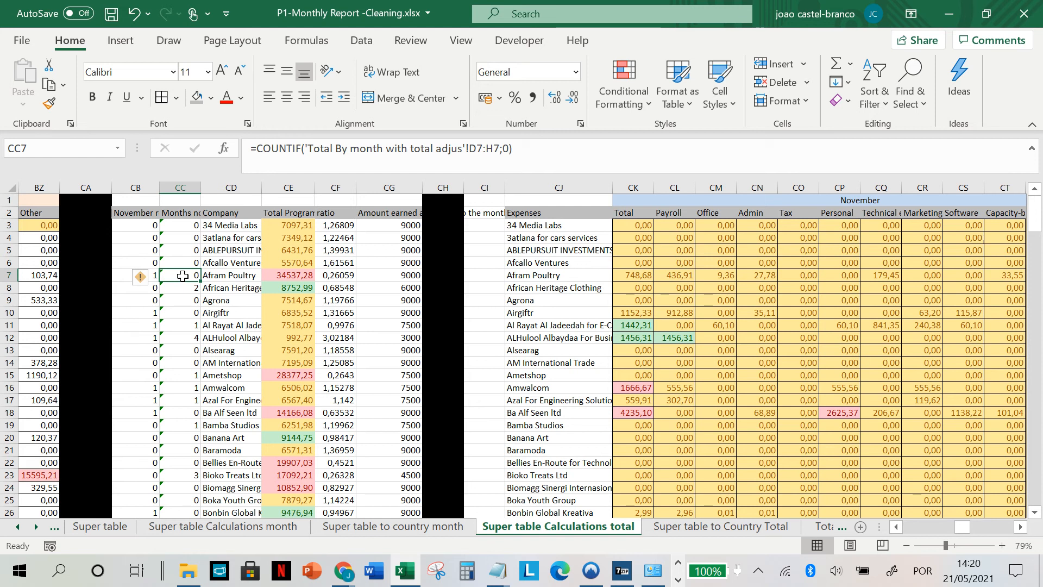
click(247, 276)
Step: Trace Afram Poultry's ratio formula in CF7 back to its Amount earned in CG7 and Total Program sum in CE7
click(302, 277)
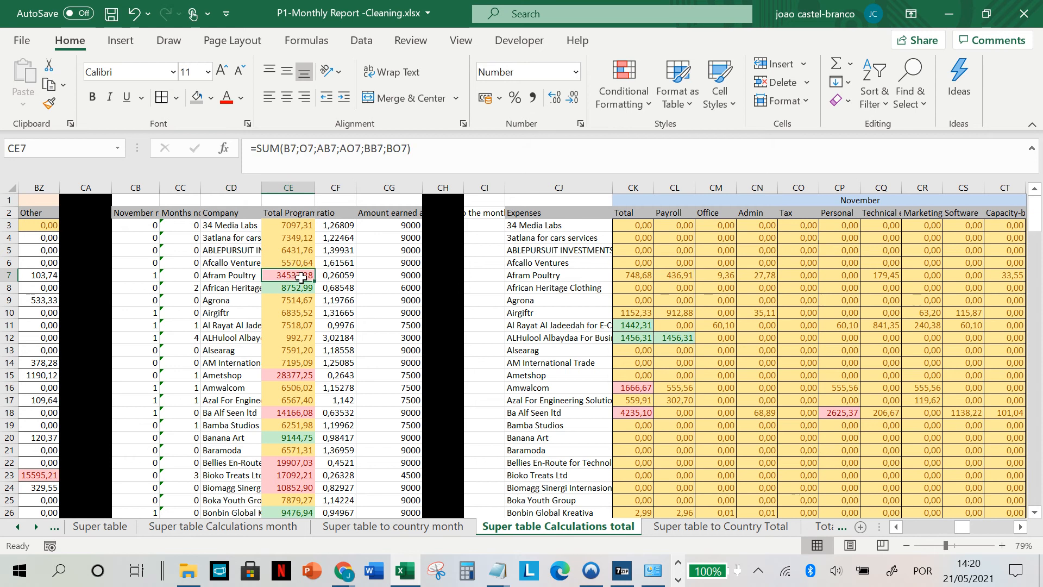
click(342, 276)
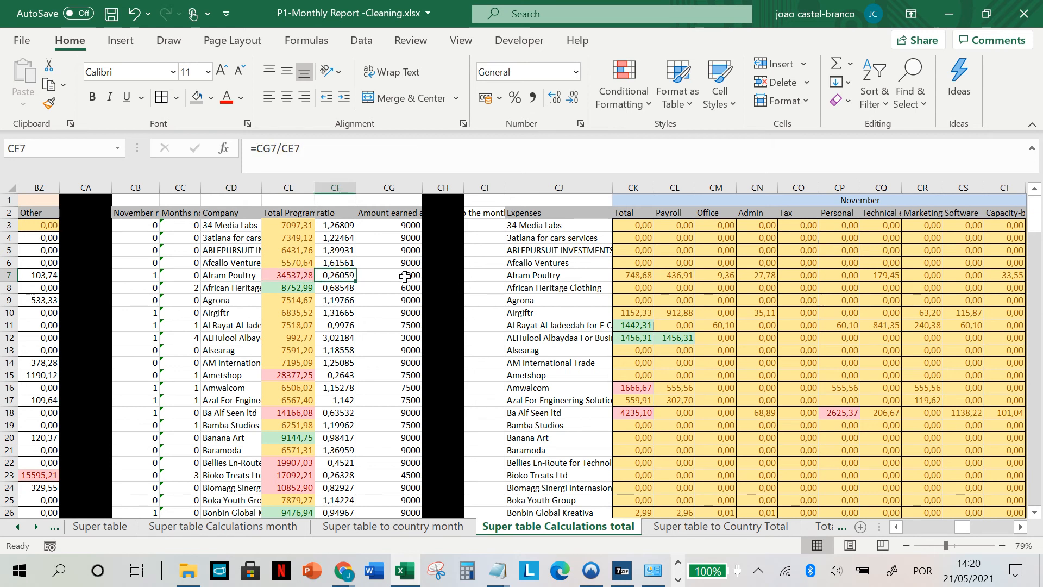
click(404, 276)
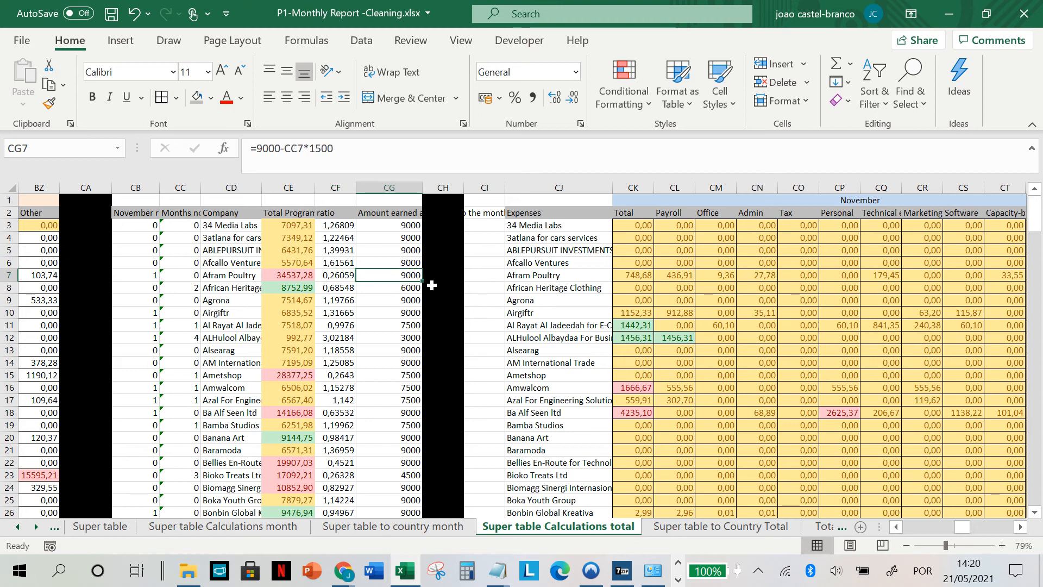
click(289, 276)
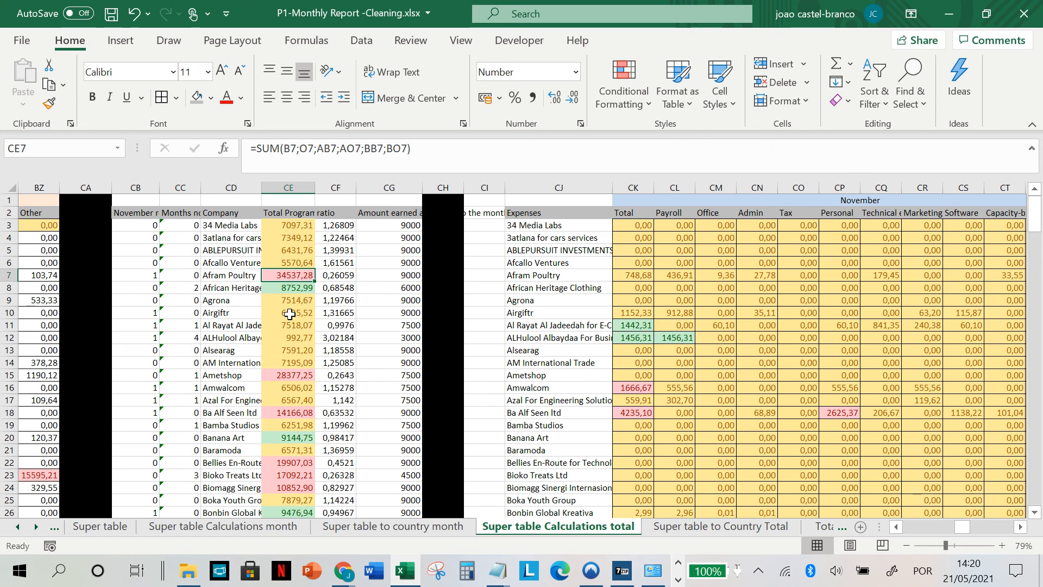
click(334, 275)
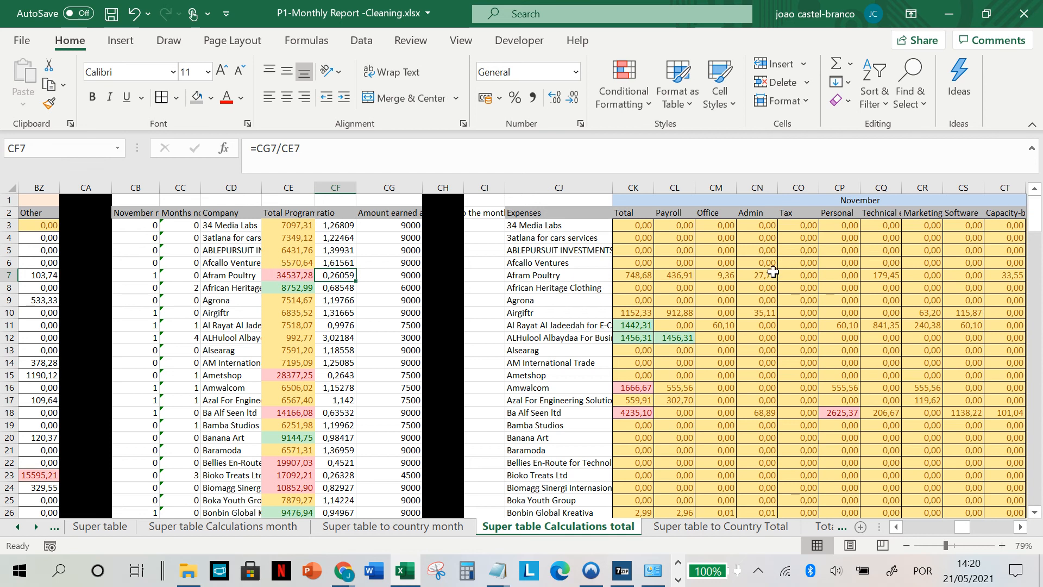
Step: Inspect the ratio-adjusted November formulas for Afram Poultry from Payroll in CL7 through Tax in CO7
click(678, 213)
click(672, 275)
key(Right)
Step: Follow Afram Poultry's ratio-adjusted formulas in row 7 across the remaining November categories and through December
key(Right)
key(Right)
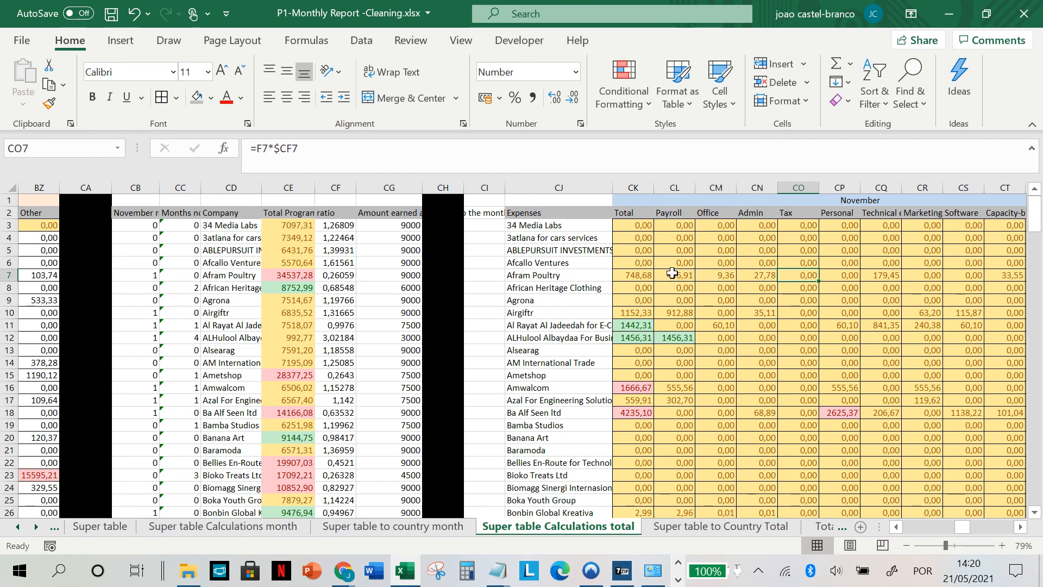
scroll(819, 313, right, 3)
scroll(819, 313, left, 1)
click(499, 276)
key(Right)
key(Right)
key(Right)
key(Right)
key(Right)
key(Right)
key(Right)
key(Right)
key(Right)
key(Right)
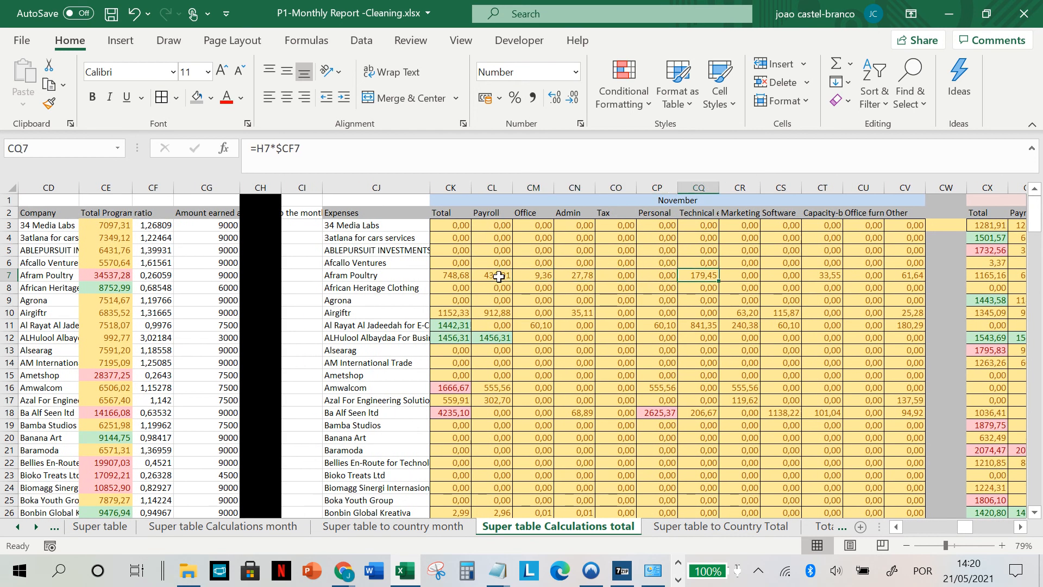
key(Right)
key(Right)
key(Right)
key(Right)
key(Right)
key(Right)
key(Right)
key(Right)
key(Right)
key(Right)
key(Right)
key(Right)
key(Right)
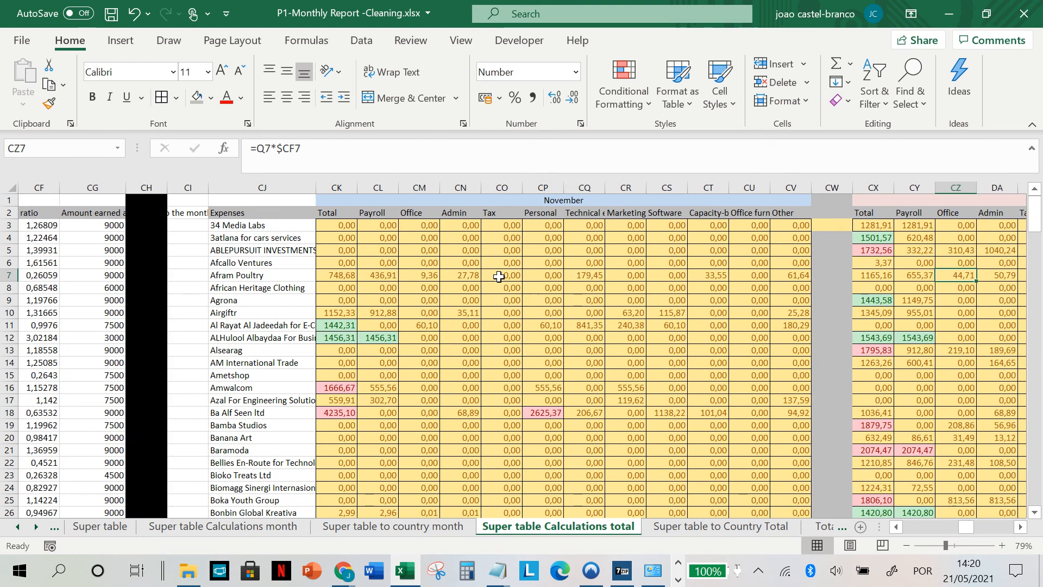
scroll(544, 291, left, 9)
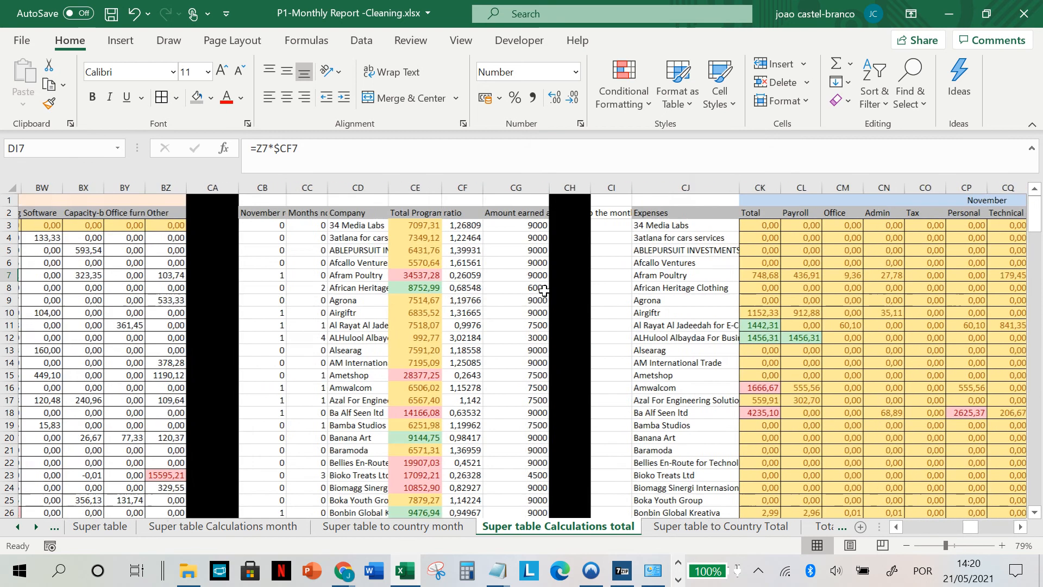
Step: Compare the Amount earned formulas in CG7 for Afram Poultry and CG15 for Ametshop, tracing Ametshop's Months not reporting count in CC15
click(656, 275)
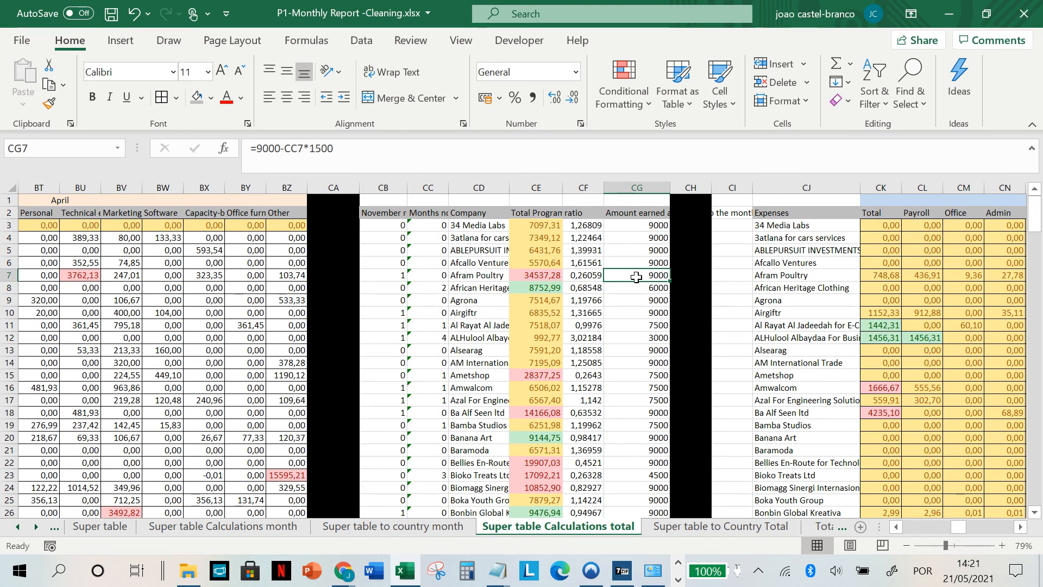
click(651, 375)
click(434, 374)
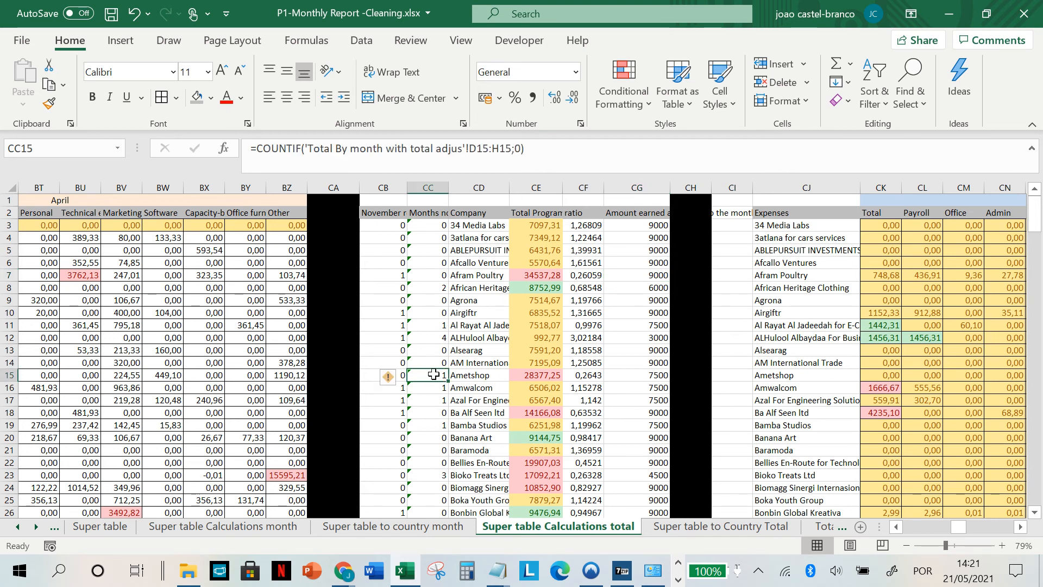
click(661, 377)
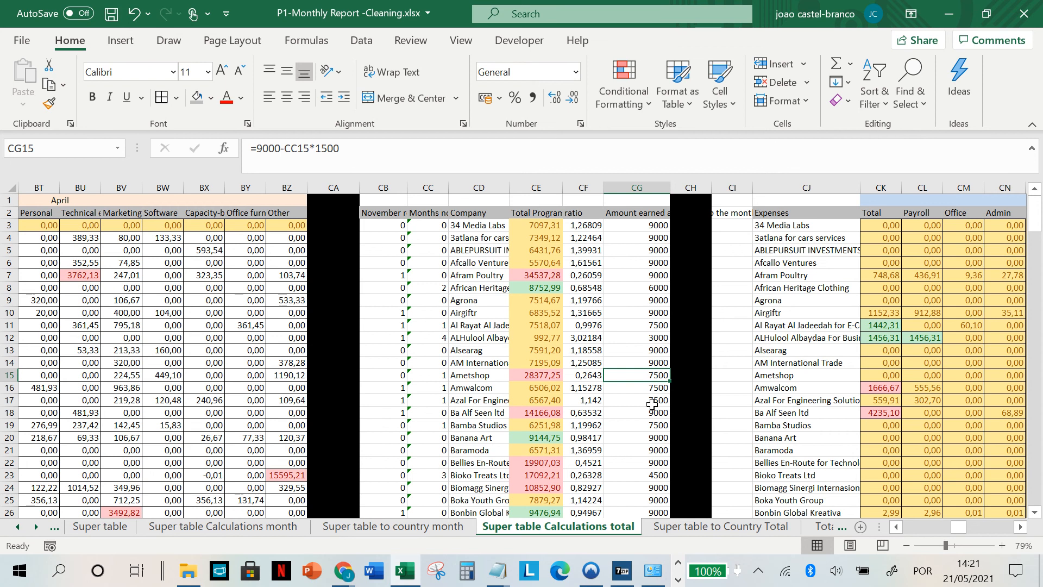
scroll(759, 406, right, 8)
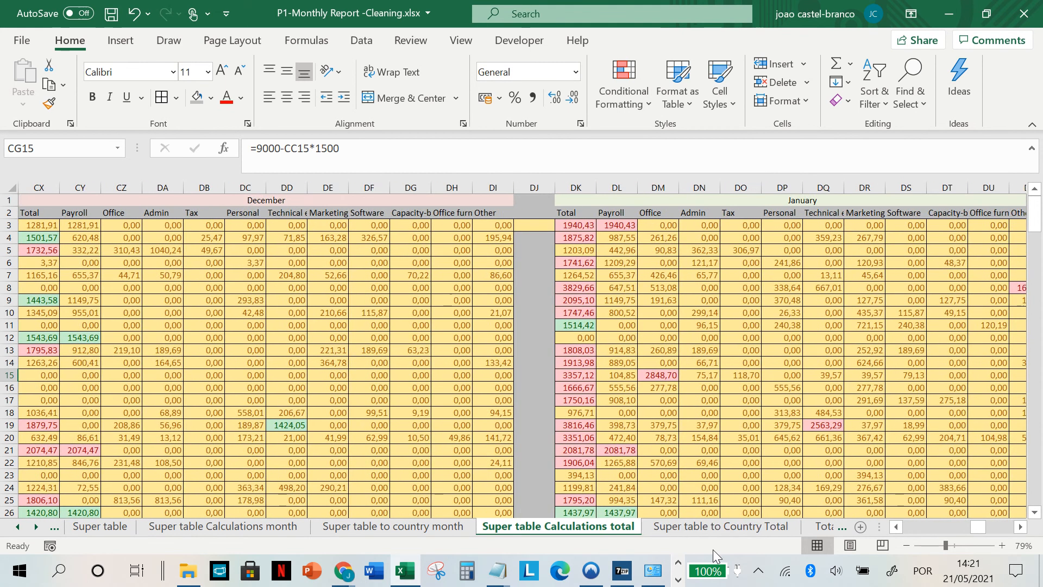
Step: Review the Super table to Country Total sheet, covering the country sums per expense category for November and December
click(718, 527)
scroll(731, 422, up, 3)
scroll(732, 422, left, 6)
scroll(732, 422, right, 2)
scroll(731, 422, right, 3)
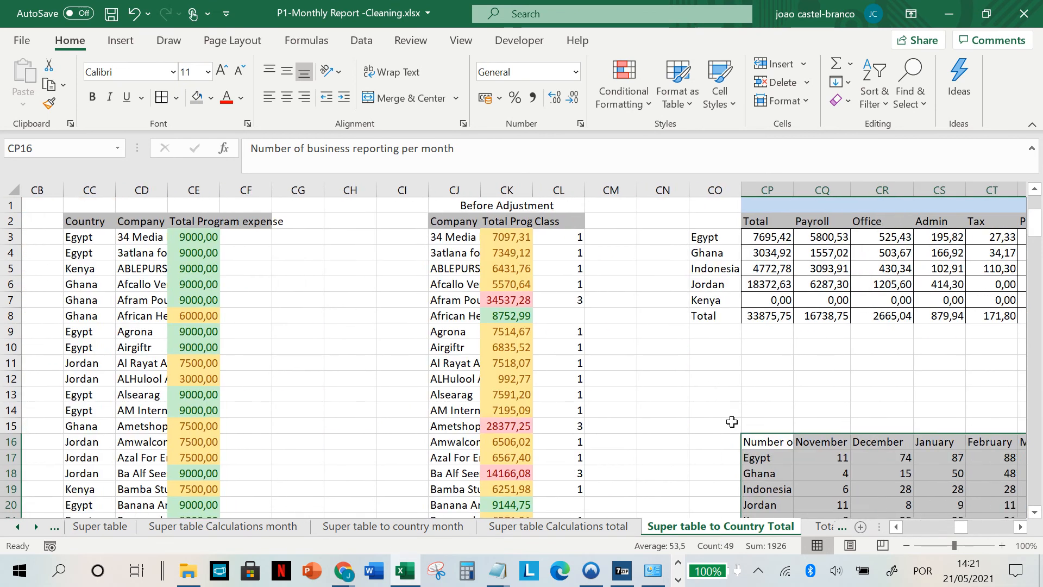
scroll(450, 274, right, 6)
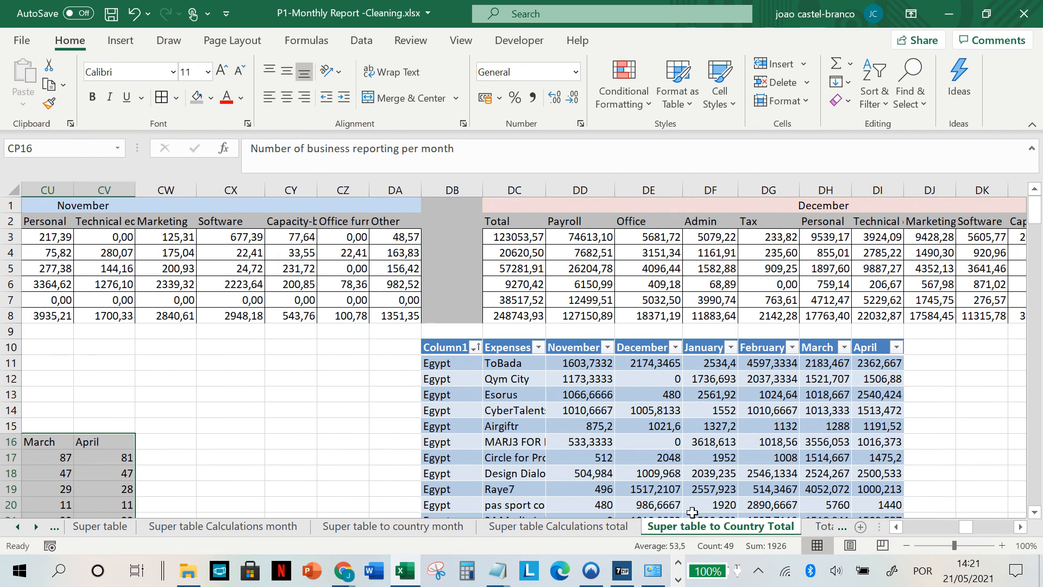
click(304, 269)
scroll(661, 529, down, 2)
Step: Look over the Total By month with total adjus sheet and the reported expenses per country in C3:C8 of Result Country total
click(640, 529)
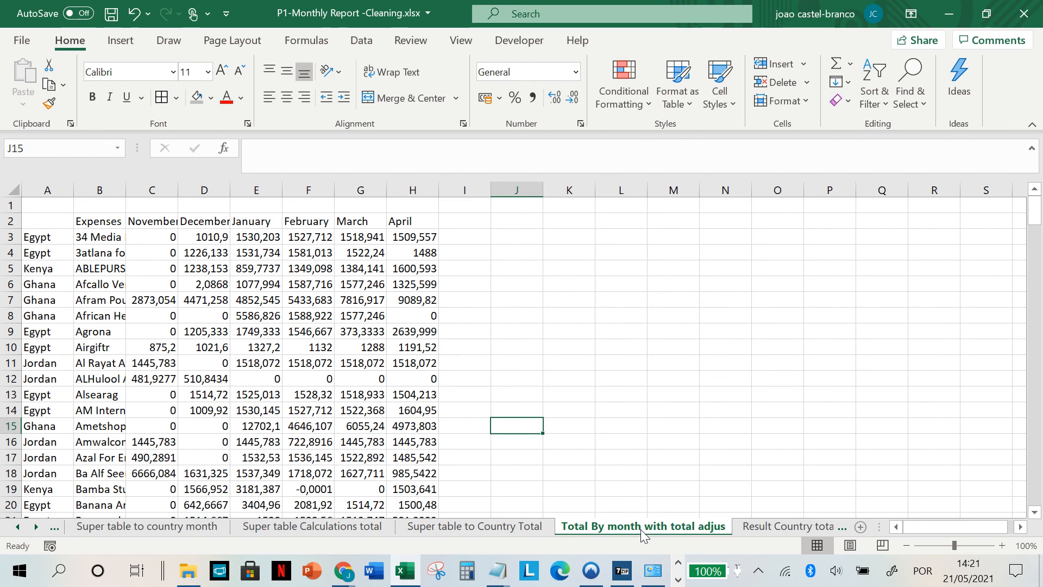
click(776, 530)
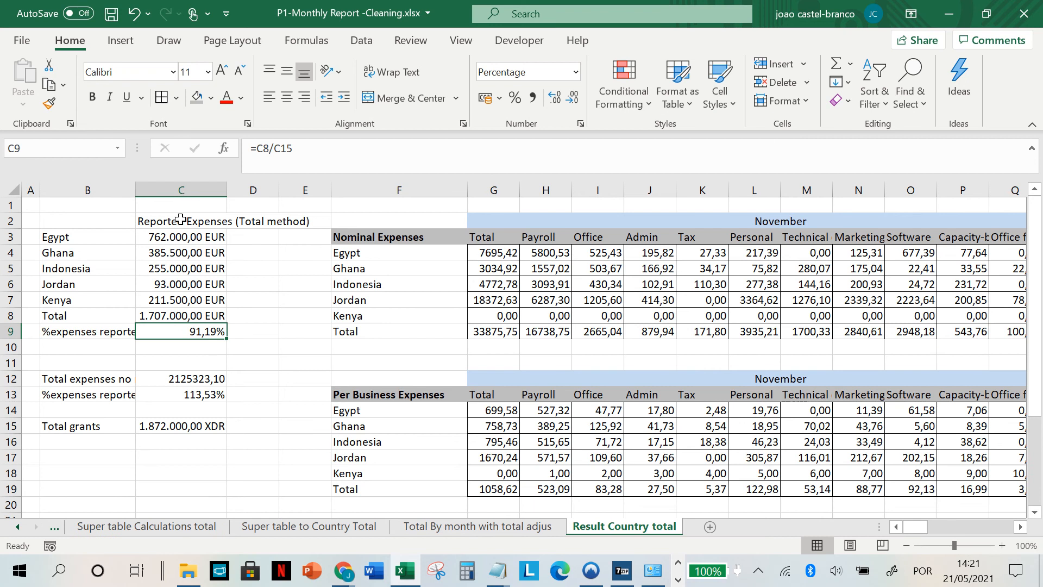
drag(172, 237, 176, 315)
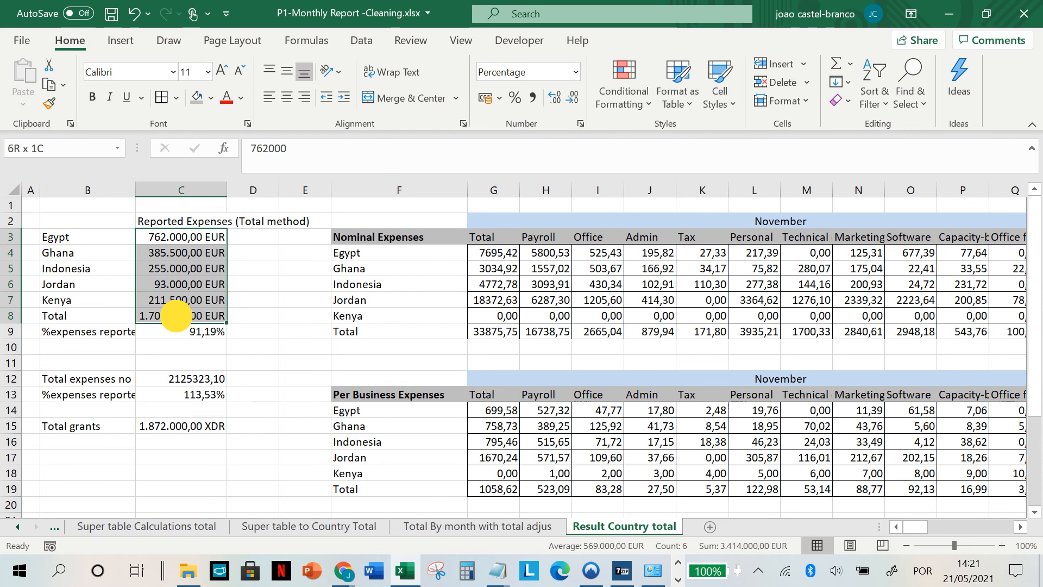
click(176, 315)
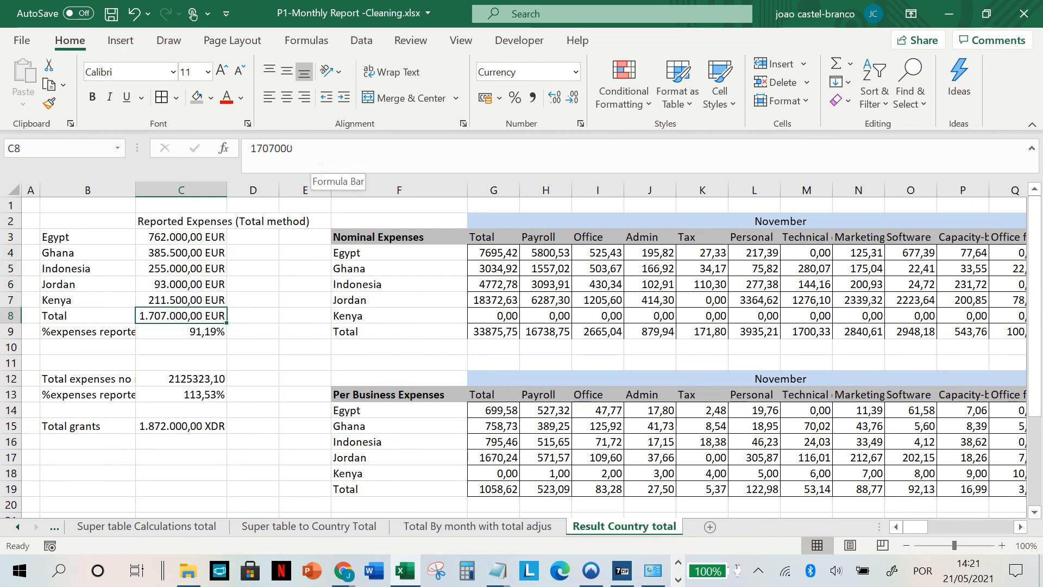
Step: Read the %expenses reported label in B9 and inspect the Total grants formula in C15
click(102, 332)
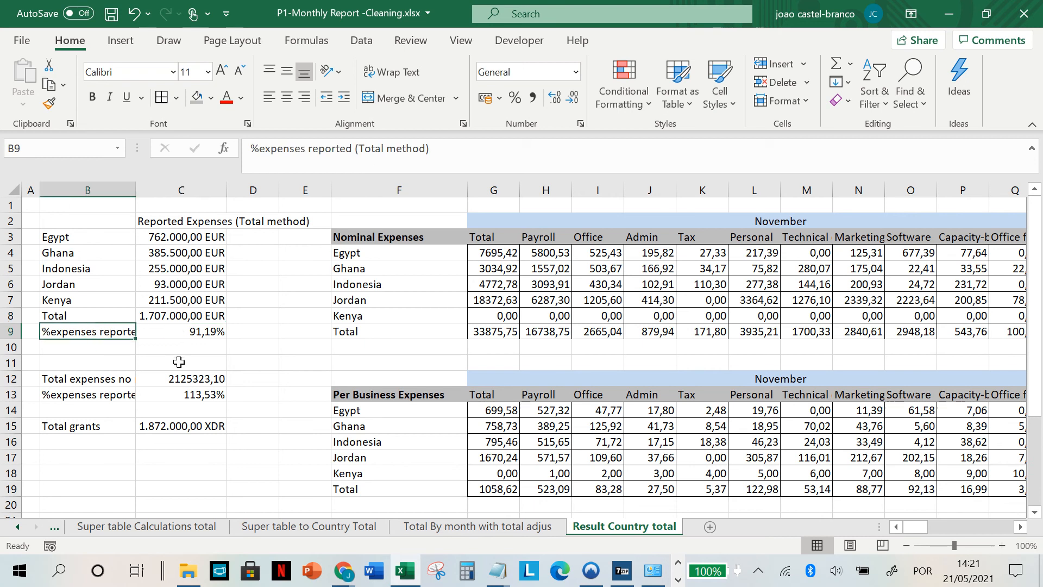
click(95, 426)
click(175, 429)
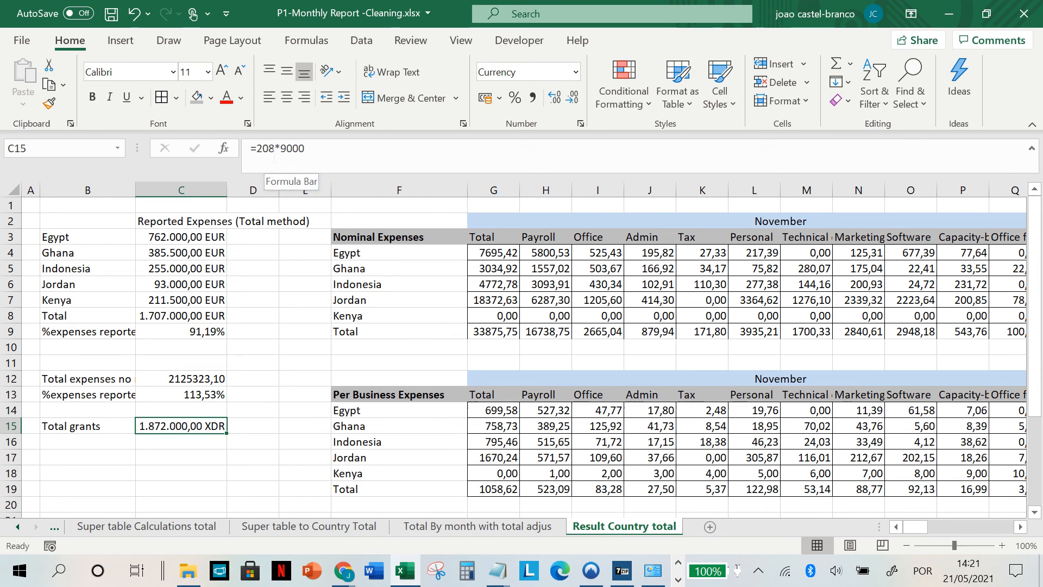
click(332, 148)
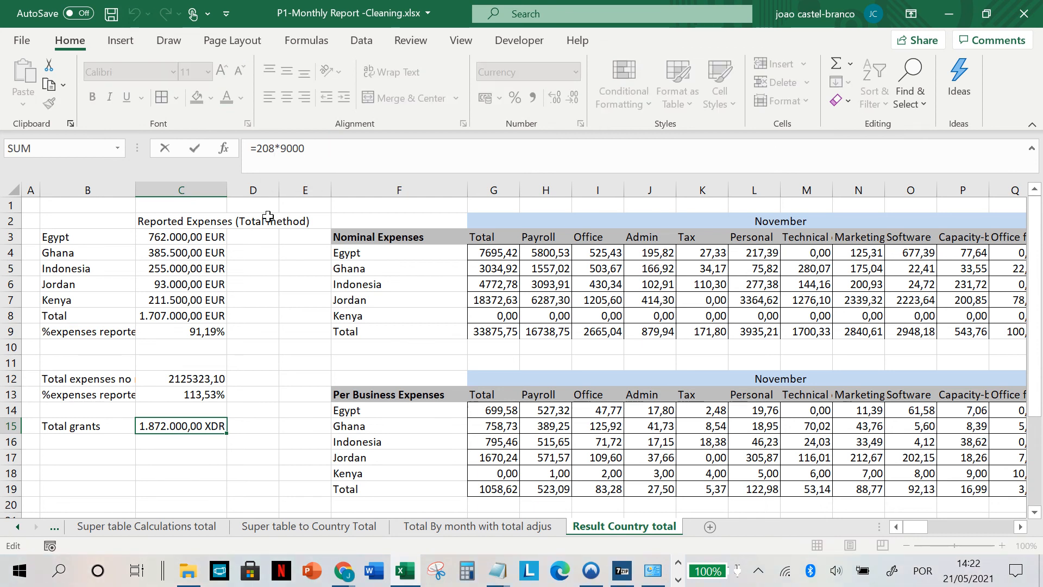
Step: Compare the formulas for the percentage of expenses reported in C9 and C13
click(187, 333)
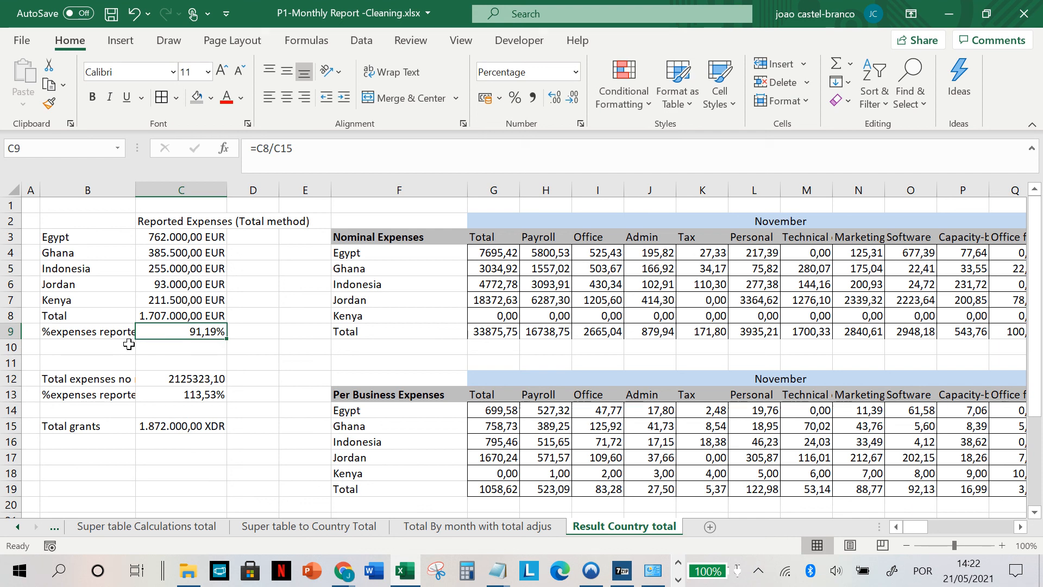
click(182, 394)
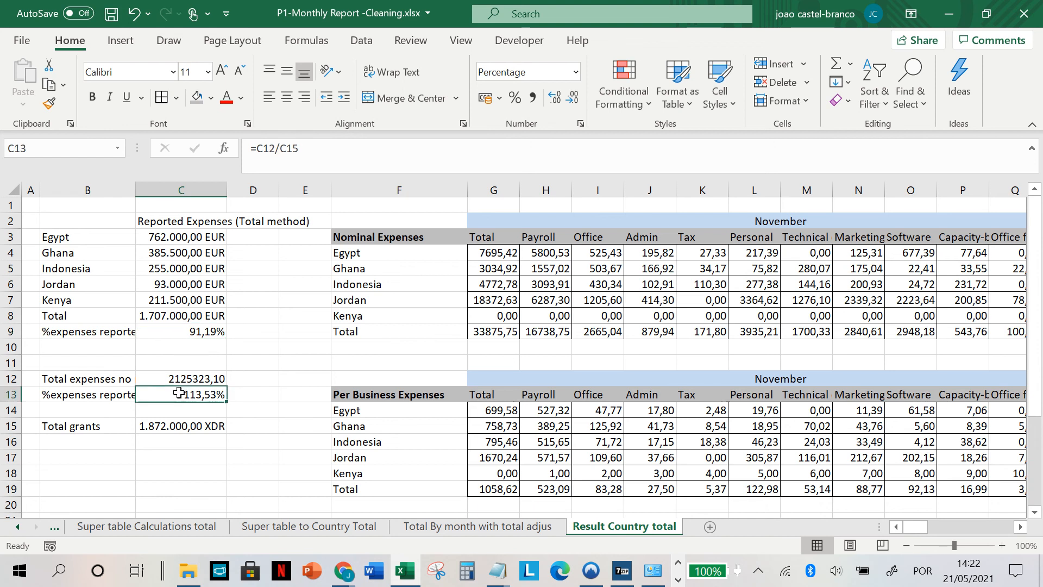
click(195, 352)
click(197, 333)
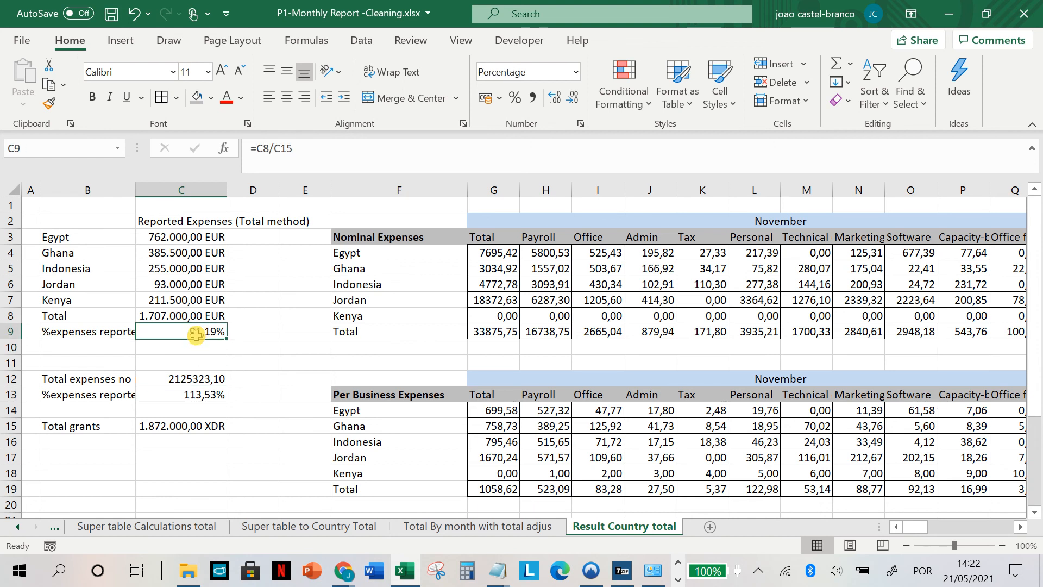
Step: Examine the Number of business reporting per month table, including the totals in G28:L28 and the November counts per country
scroll(375, 337, right, 4)
scroll(375, 337, down, 6)
scroll(375, 337, left, 1)
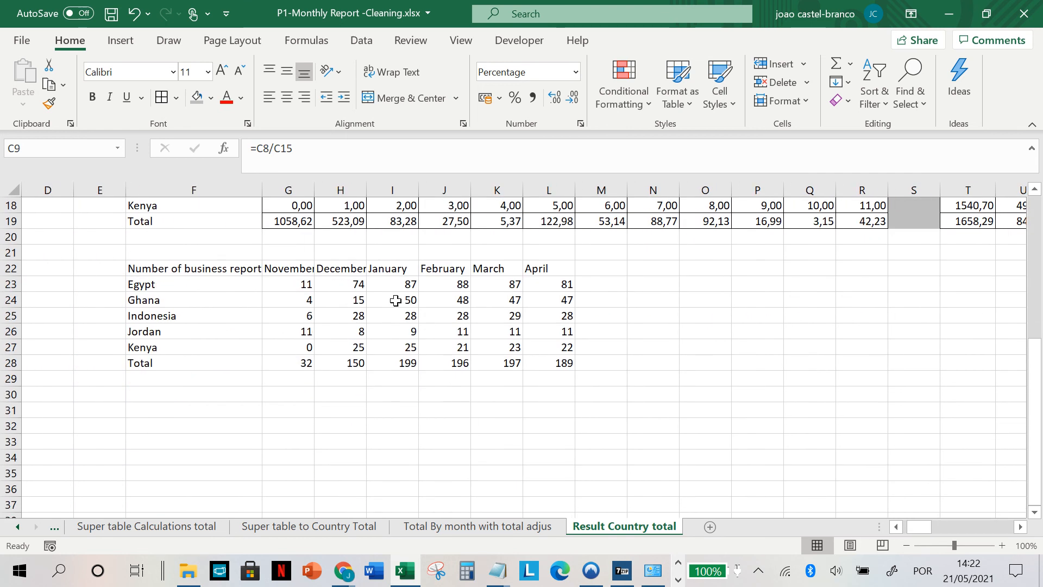
click(165, 272)
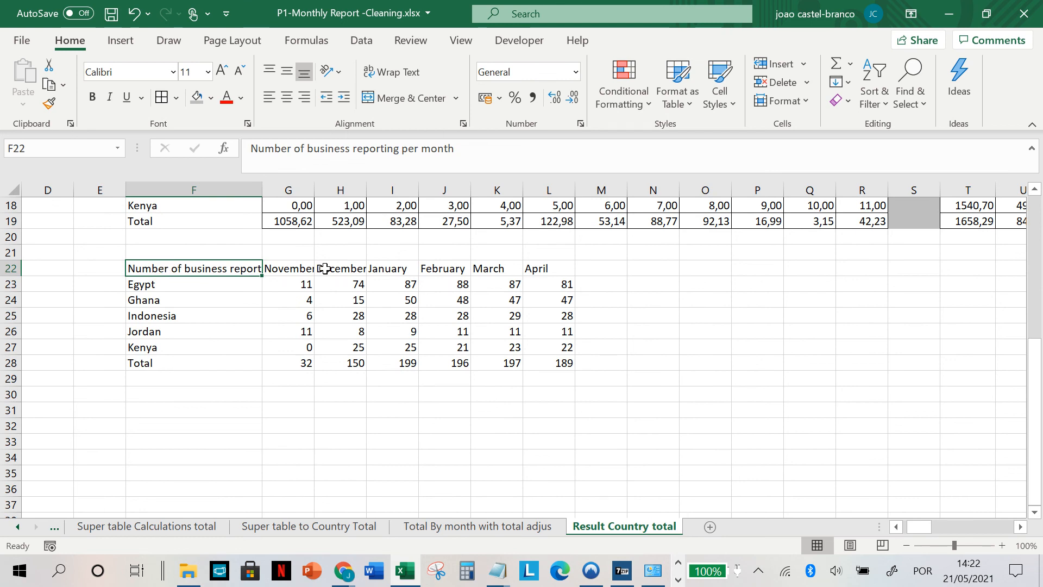
click(283, 358)
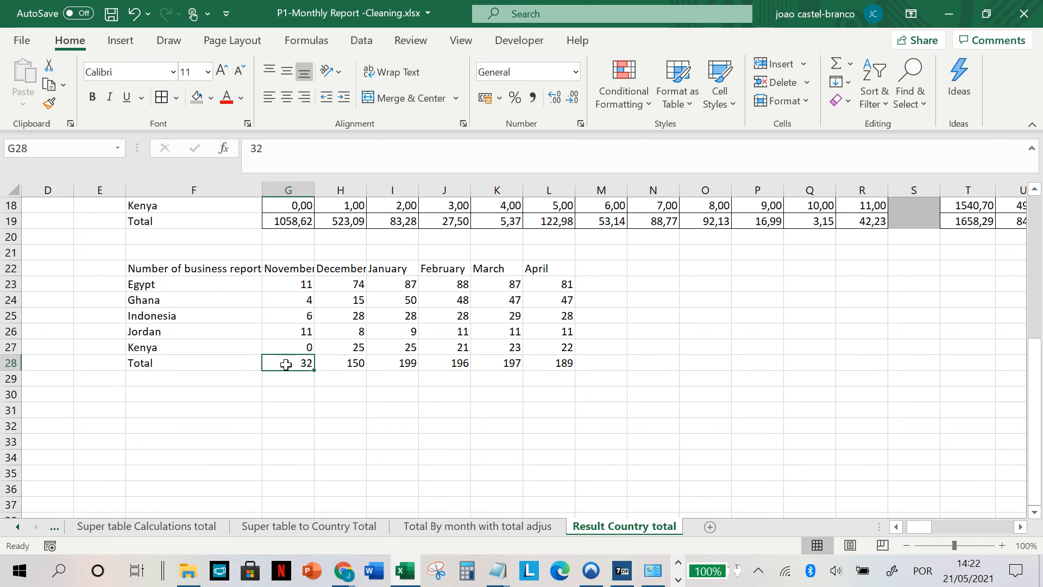
drag(286, 364, 551, 363)
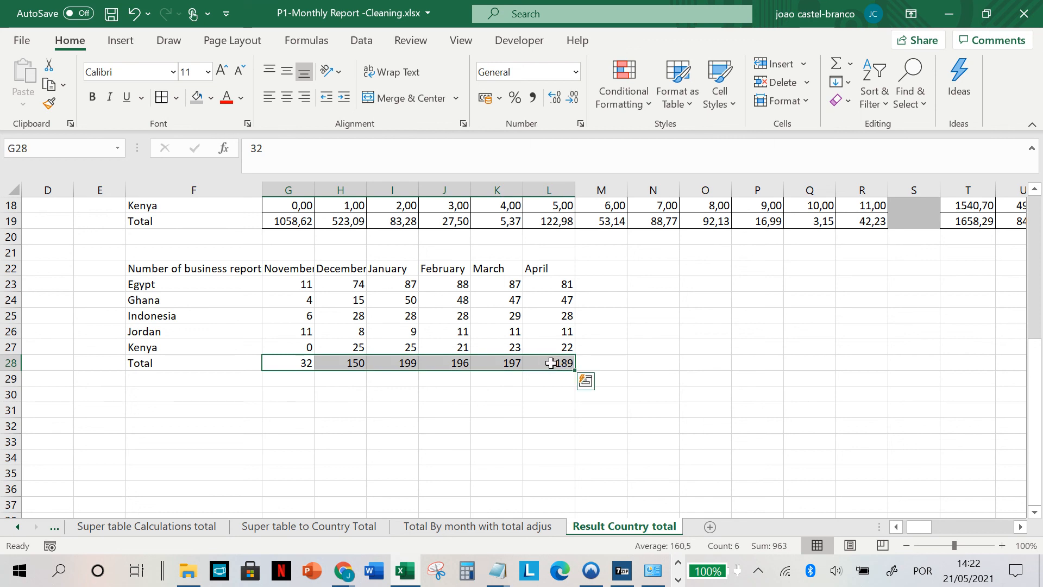
click(296, 364)
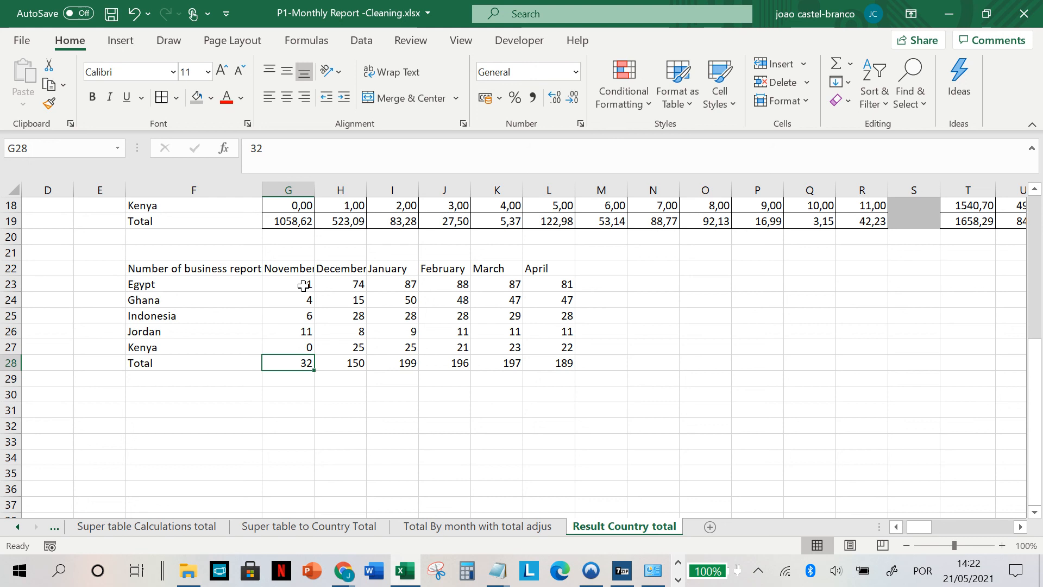
drag(304, 285, 286, 361)
Step: Relate the percentage of expenses reported in C9 to the monthly totals of reporting businesses in G28:L28
scroll(291, 359, up, 2)
scroll(288, 359, left, 3)
scroll(244, 360, up, 4)
click(185, 315)
scroll(517, 385, down, 4)
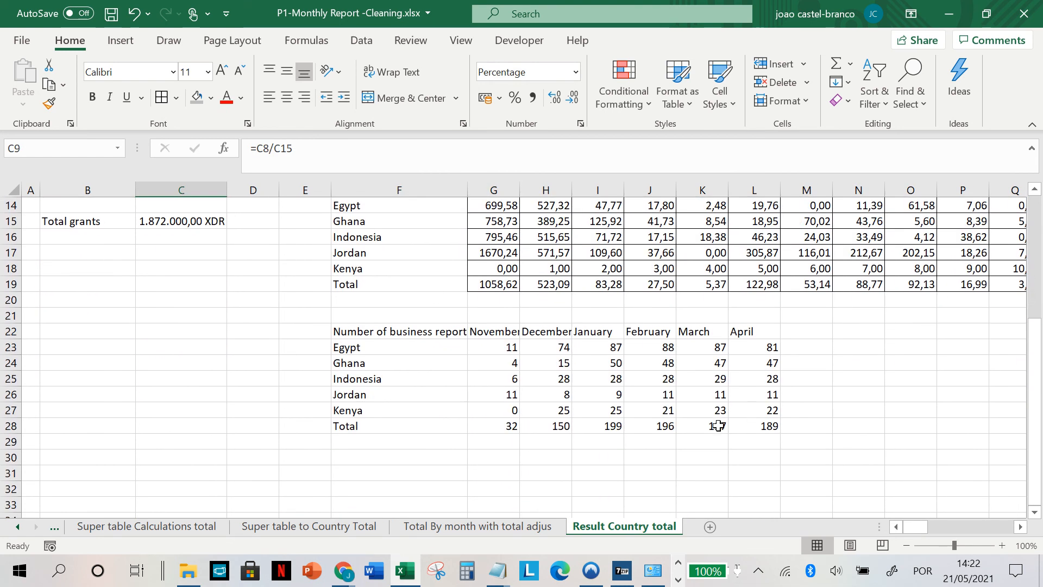
drag(511, 425, 776, 421)
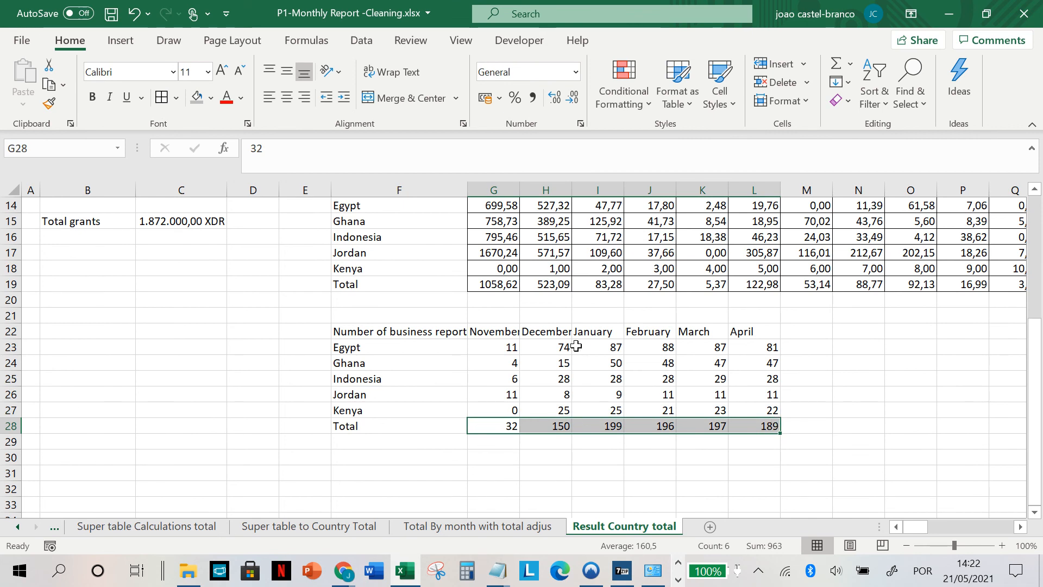
Step: Inspect the November Per Business Expenses formulas, including the overall Total in G19 and Indonesia's Total in G16
scroll(422, 309, up, 1)
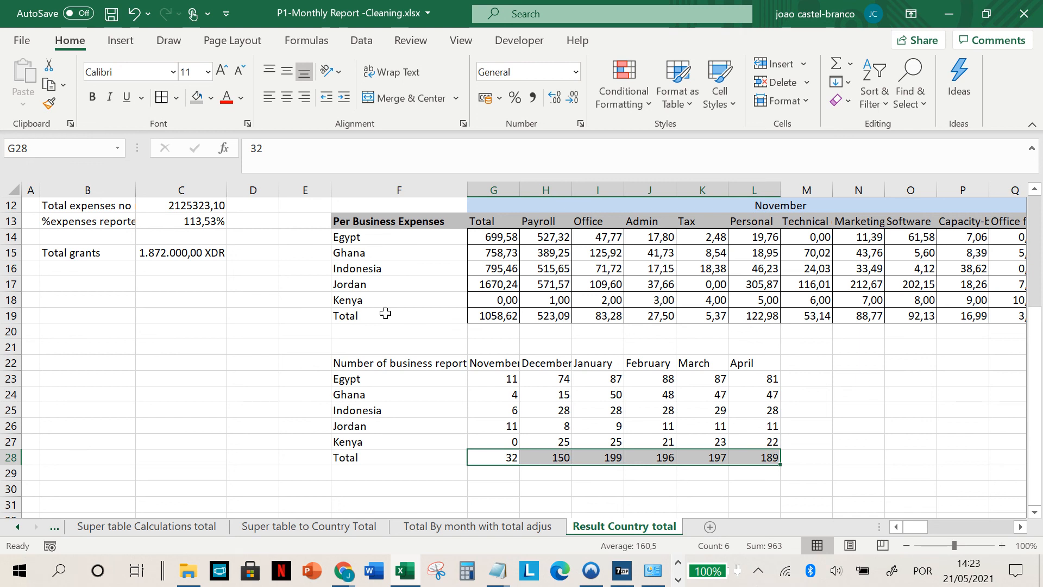
click(513, 321)
scroll(516, 324, right, 5)
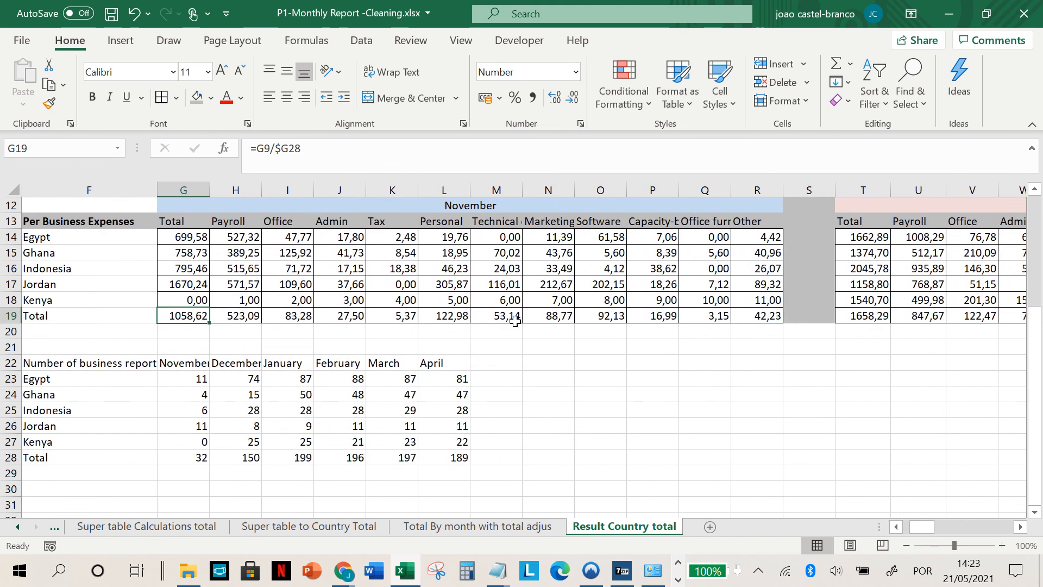
click(280, 289)
scroll(451, 283, left, 1)
scroll(451, 283, up, 2)
click(246, 350)
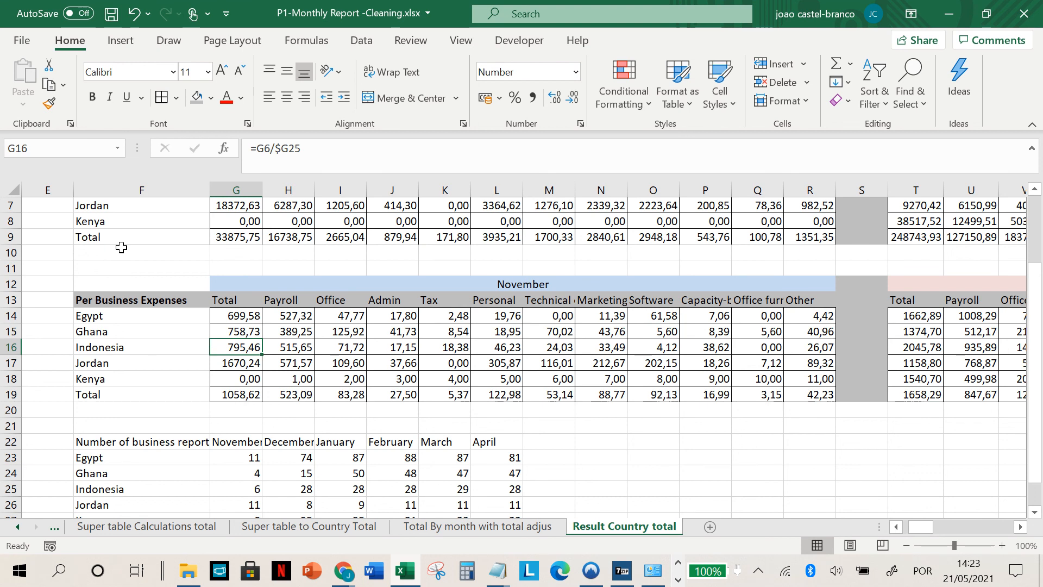
Step: Review the Nominal Expenses table across months and highlight its November figures for all countries in F4:R9
scroll(121, 247, up, 2)
click(240, 289)
click(134, 240)
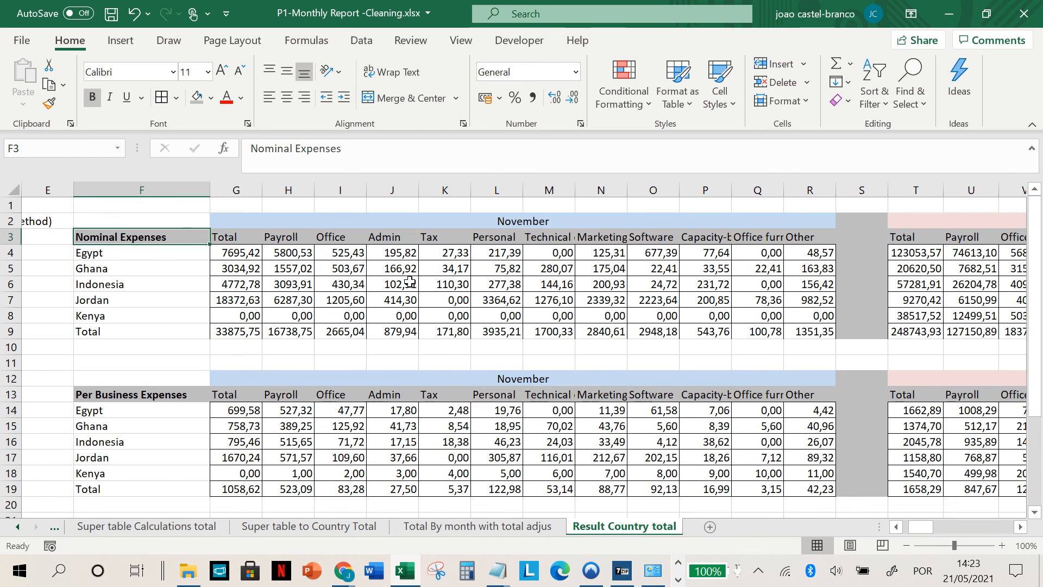
scroll(467, 286, right, 3)
scroll(470, 286, left, 1)
scroll(231, 293, left, 2)
drag(125, 252, 808, 330)
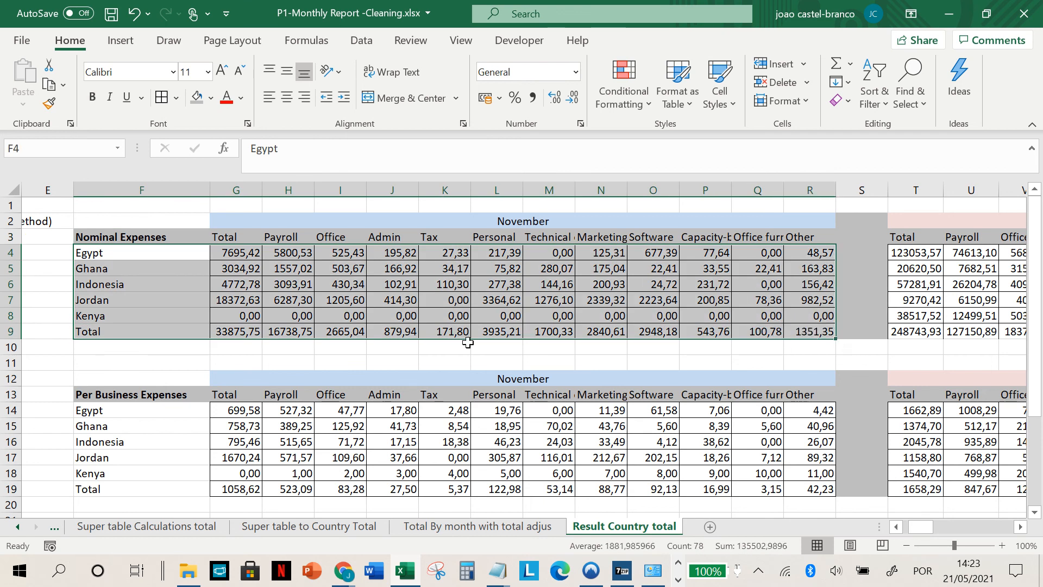
key(alt+Tab)
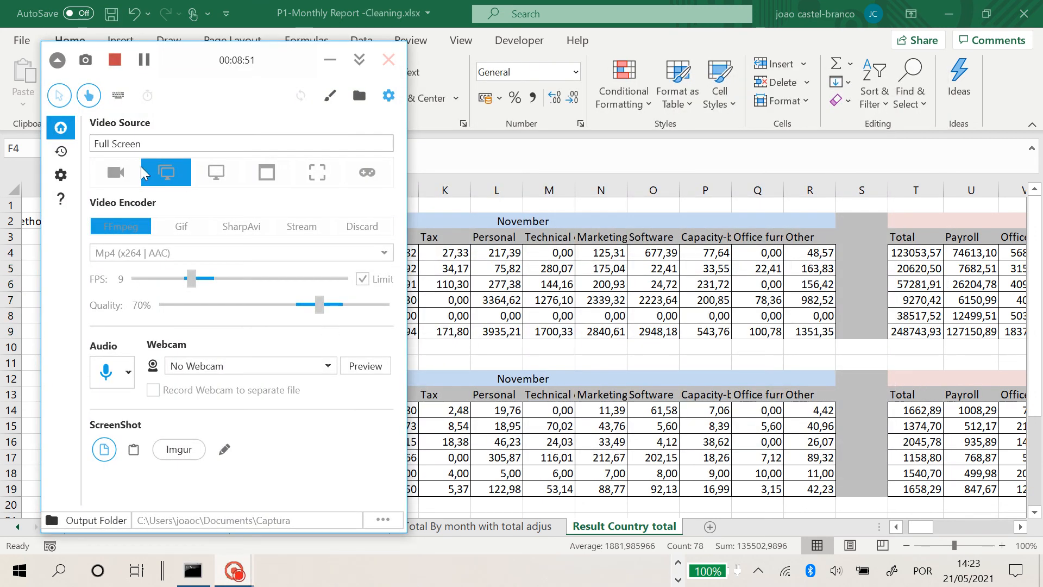